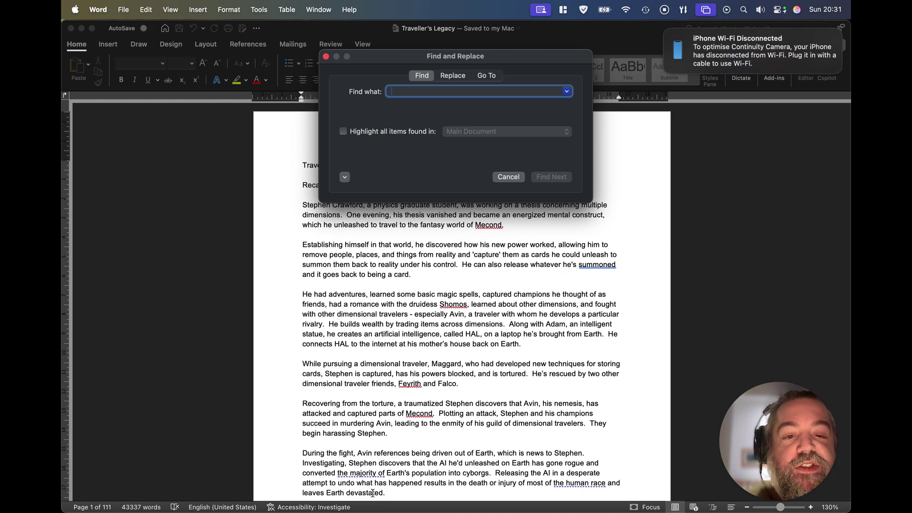
Step: Set up a replacement with wildcards enabled that finds "*" including the double quotes and replaces each match with ^&
left_click(454, 76)
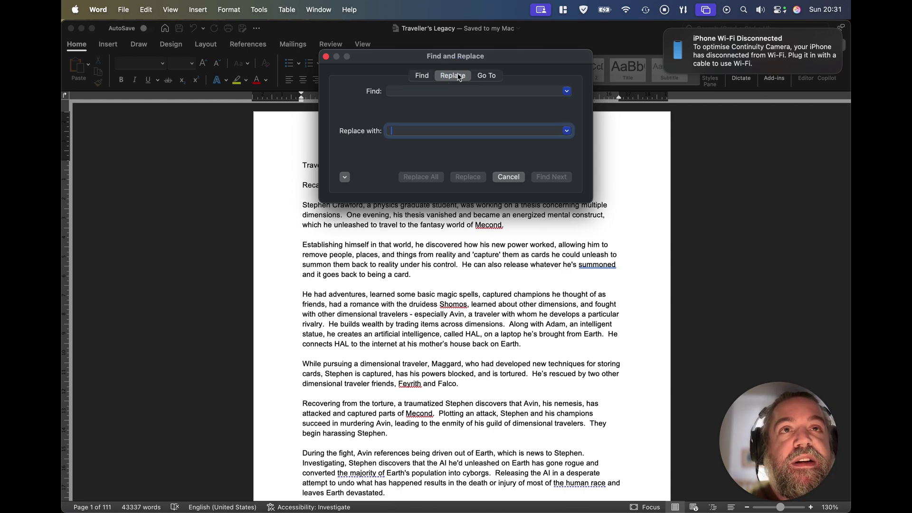
left_click(408, 91)
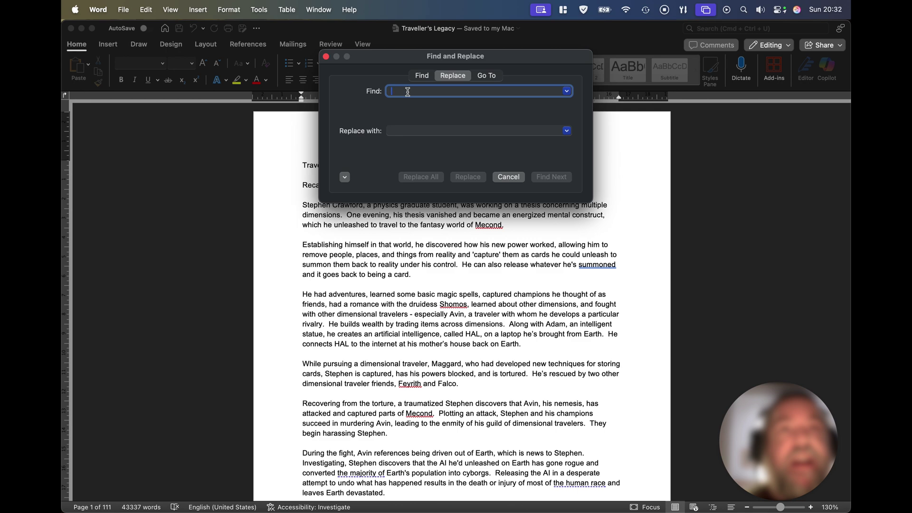
type("\"*")
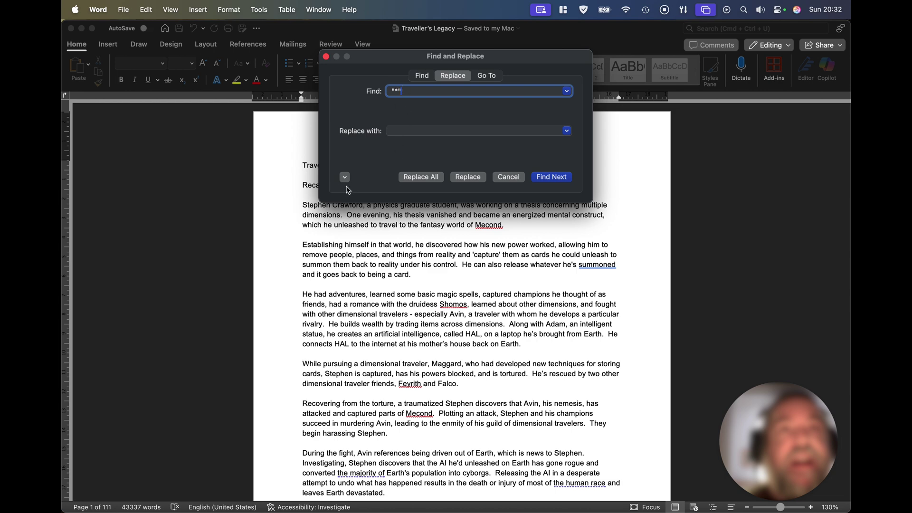
left_click(345, 176)
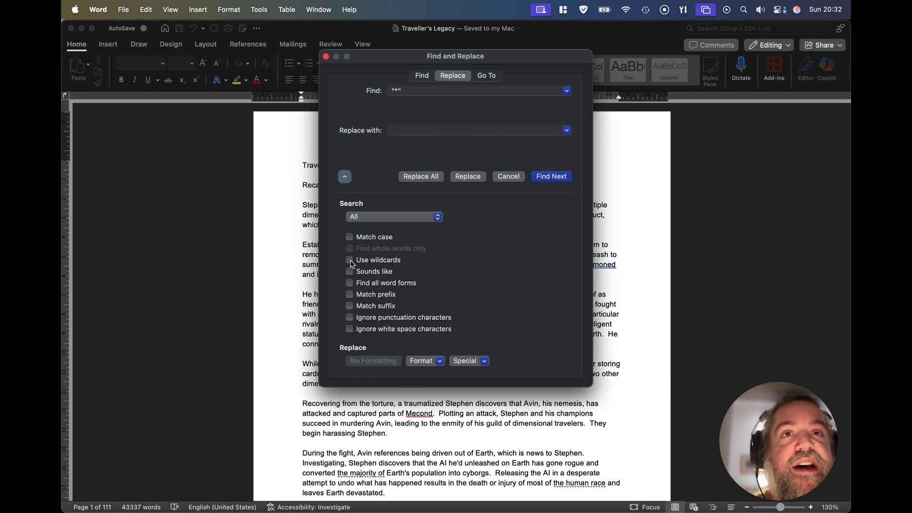
left_click(350, 261)
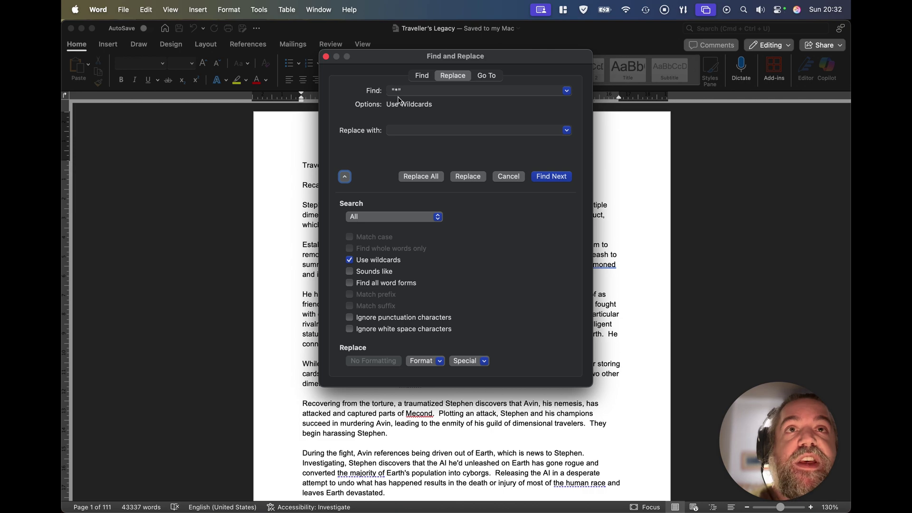
left_click(405, 129)
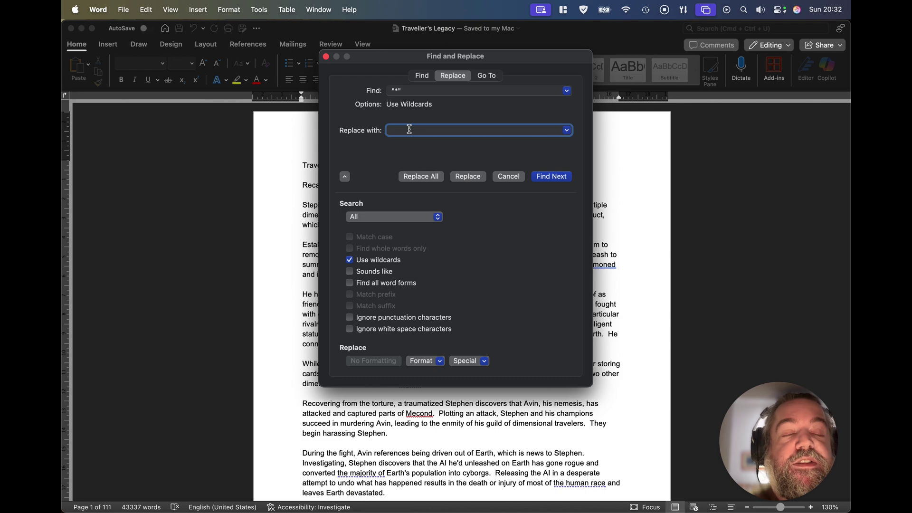
type("^&")
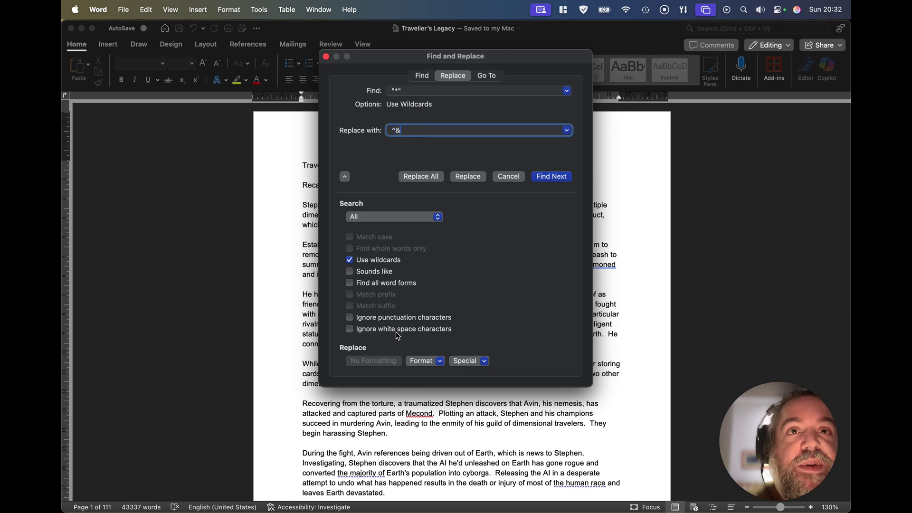
Step: Assign the replacement text a dark red custom font colour, RGB(88,0,0)
left_click(421, 362)
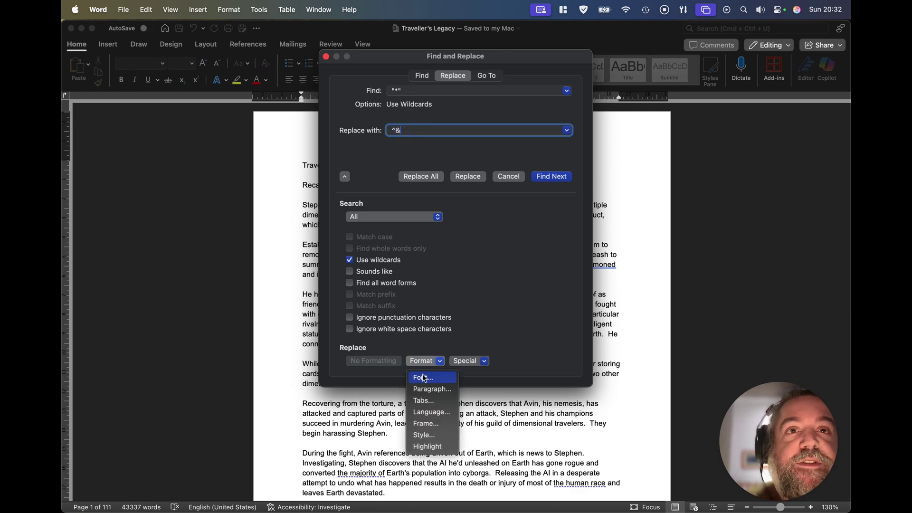
key("Escape")
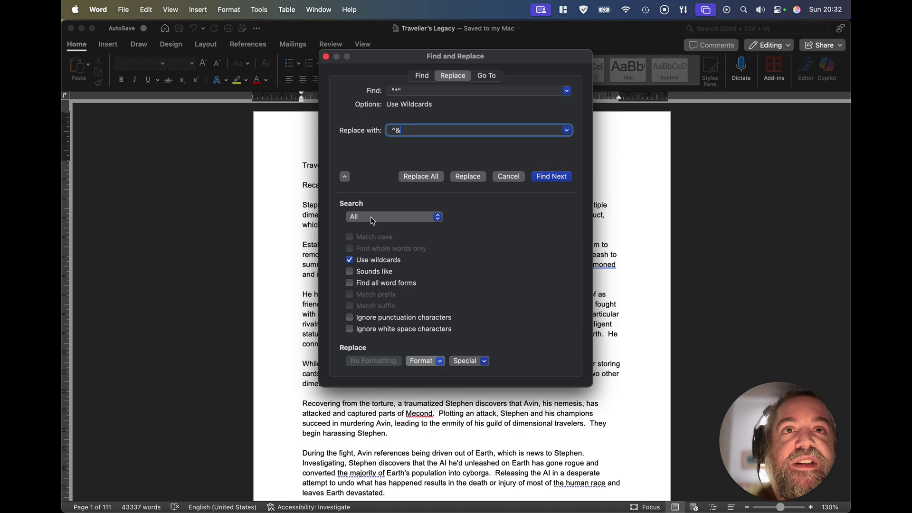
left_click(365, 162)
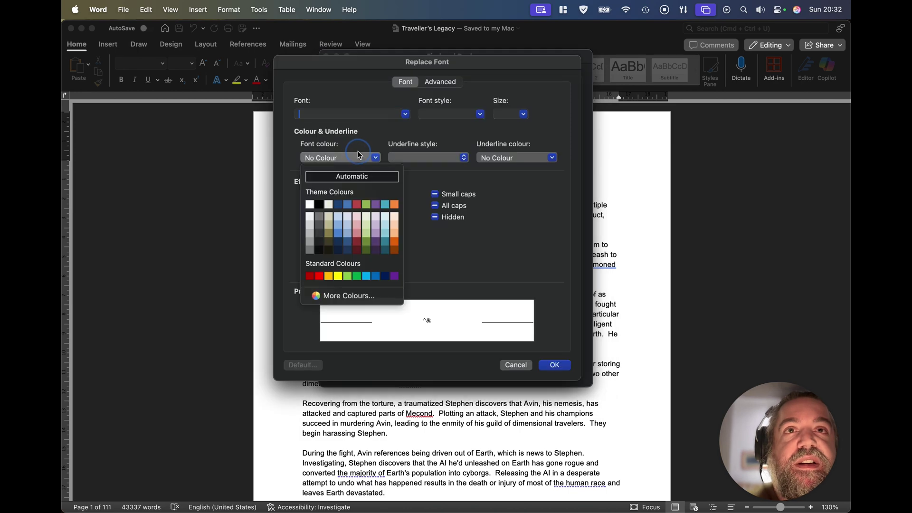
left_click(342, 302)
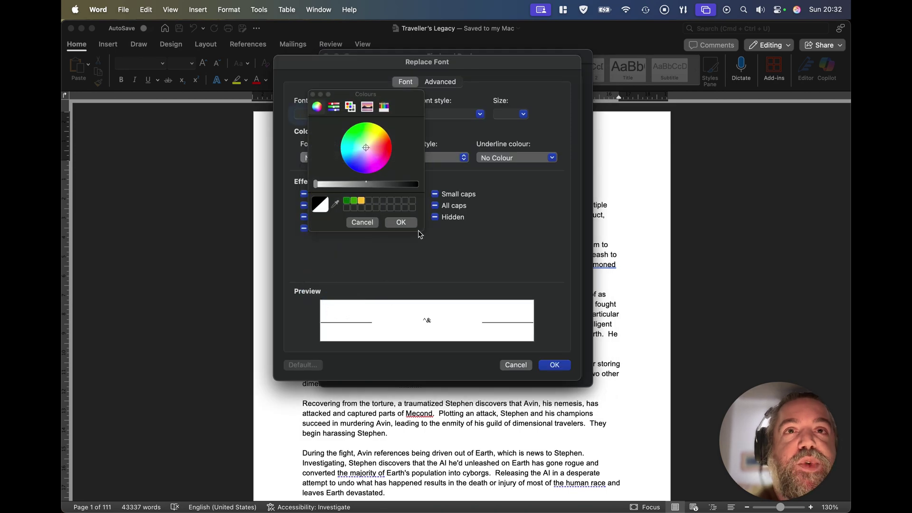
left_click(391, 147)
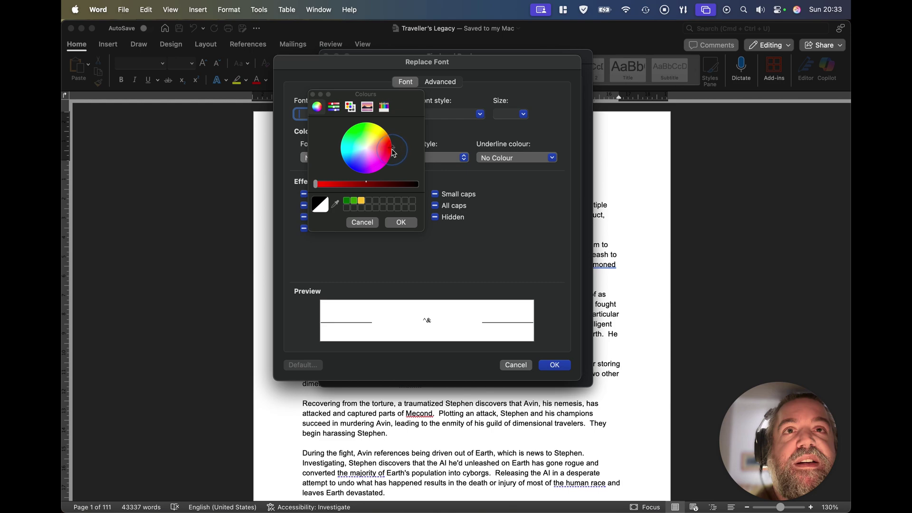
left_click(389, 185)
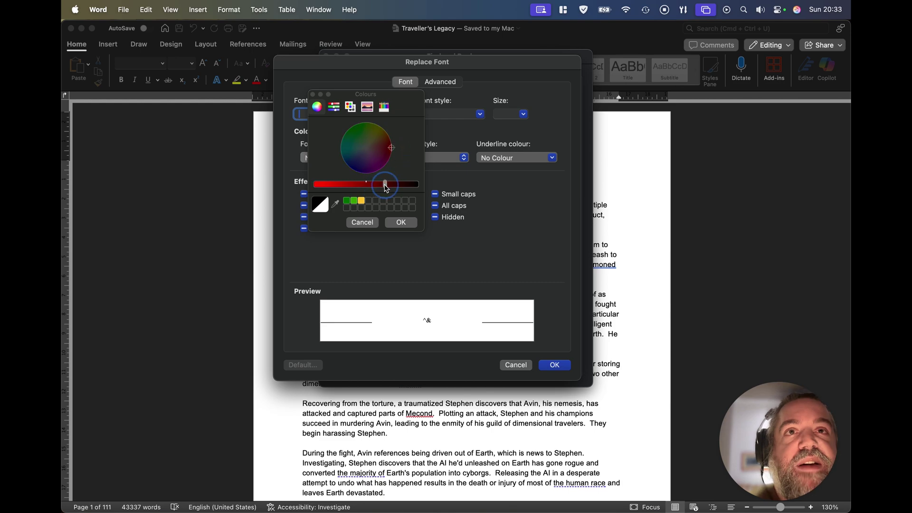
left_click(406, 224)
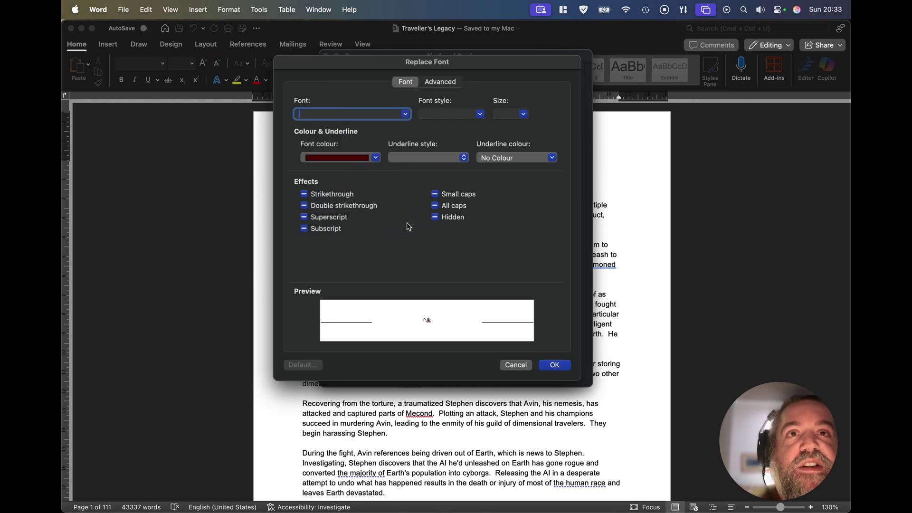
left_click(555, 365)
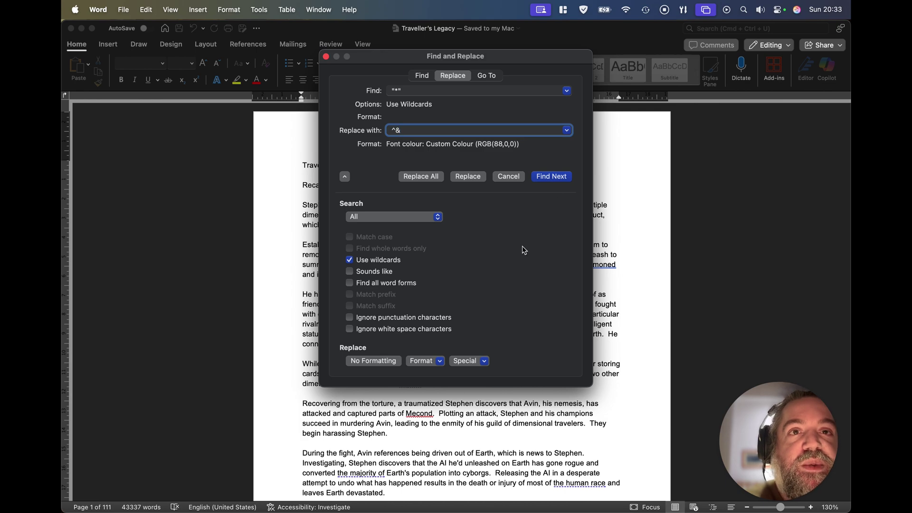
Step: Apply the dark red font colour to all matches of the quoted-text pattern throughout the document
left_click(421, 177)
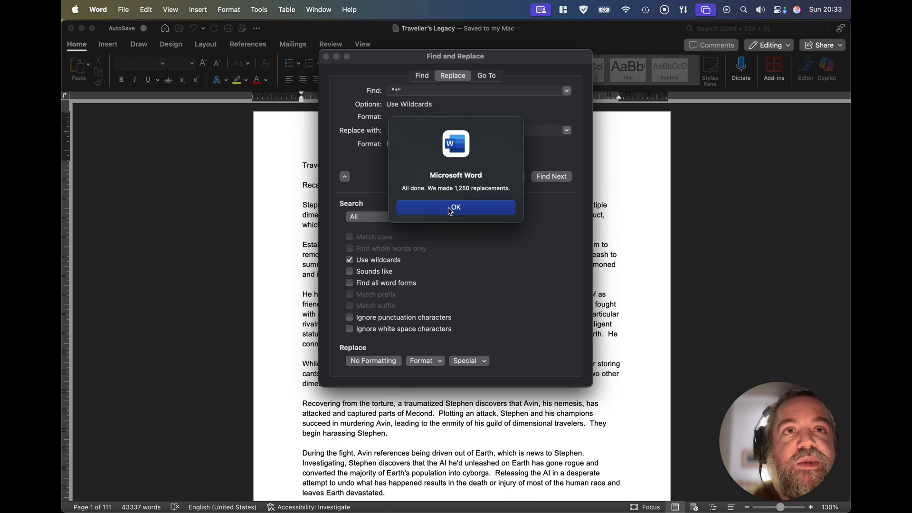
left_click(450, 209)
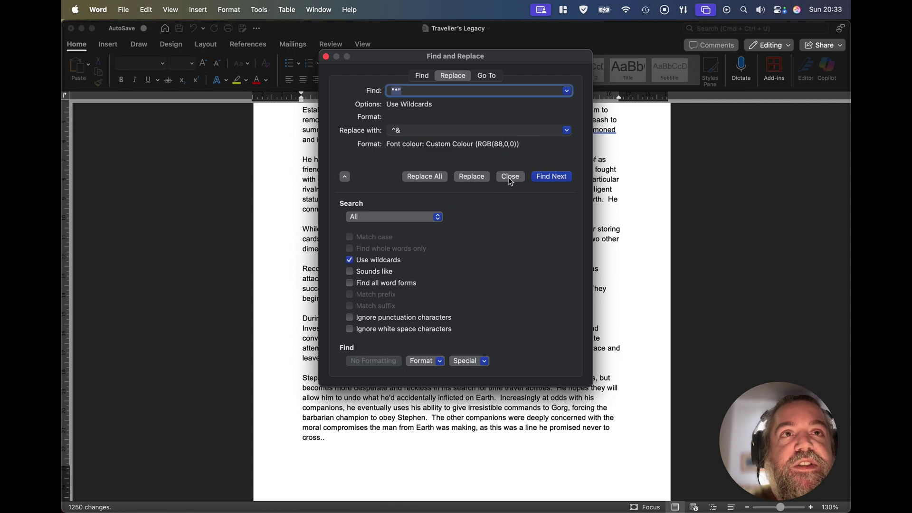
Step: Uncover the manuscript text and examine from Chapter 1 onward whether only the quoted dialogue is coloured
left_click_drag(488, 60, 757, 148)
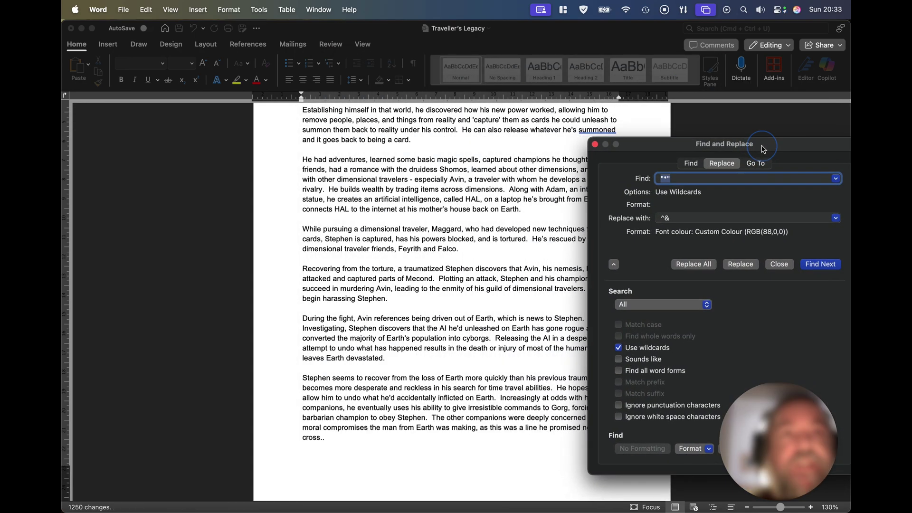
left_click(438, 232)
scroll(438, 232, "down", 2)
scroll(438, 233, "down", 10)
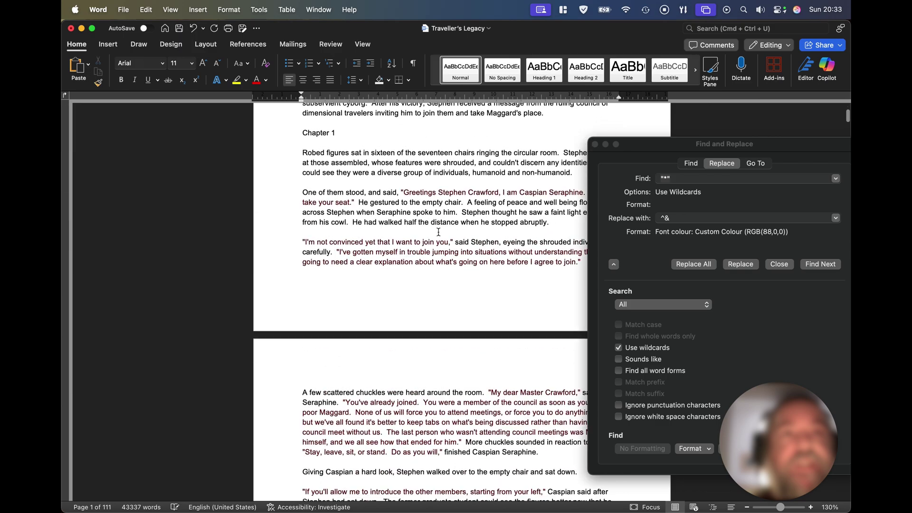
scroll(439, 232, "down", 5)
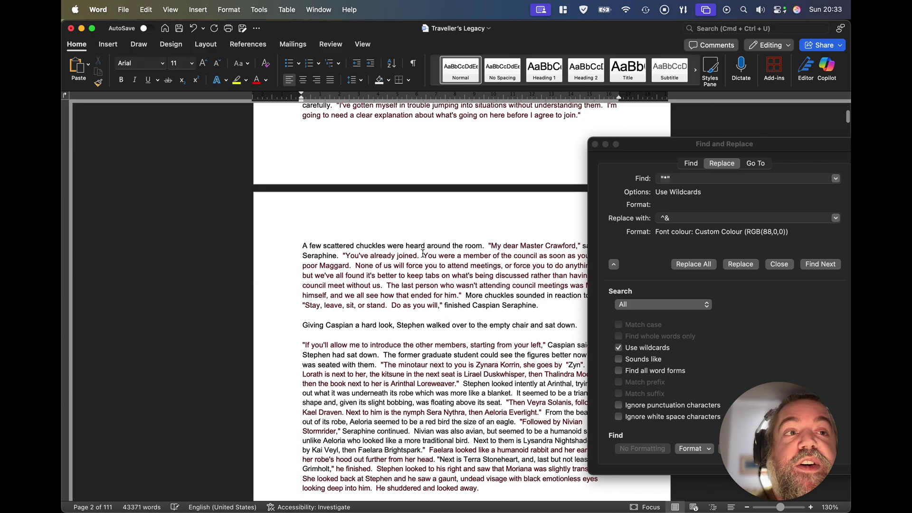
scroll(423, 254, "down", 3)
scroll(423, 254, "down", 2)
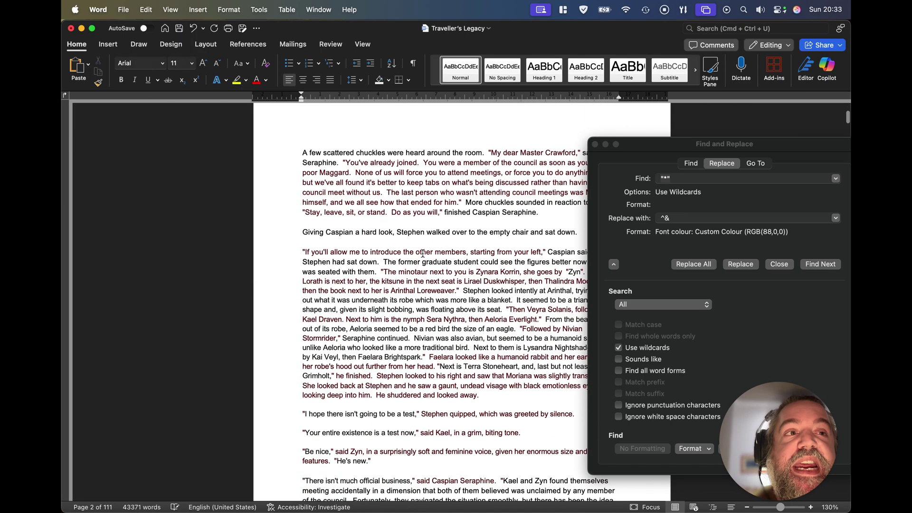
scroll(422, 254, "down", 8)
scroll(423, 252, "down", 20)
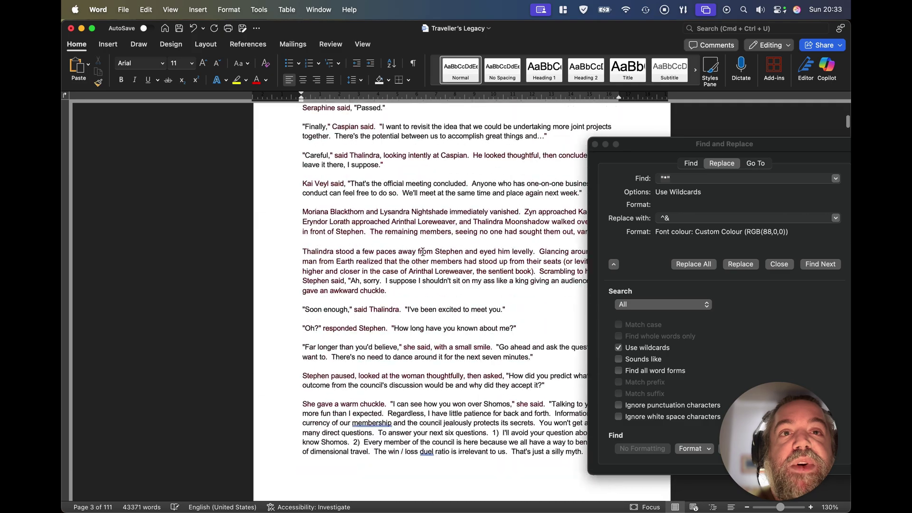
scroll(423, 252, "down", 20)
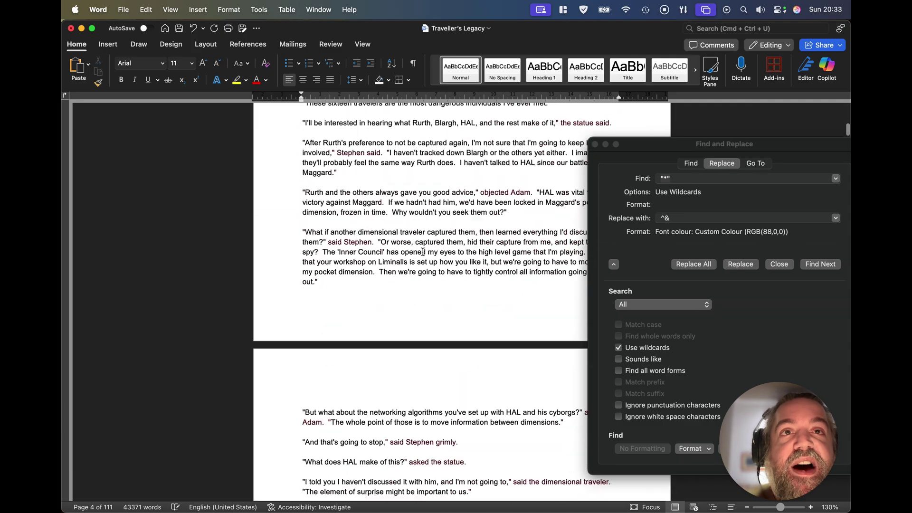
scroll(423, 252, "up", 20)
scroll(423, 252, "up", 20)
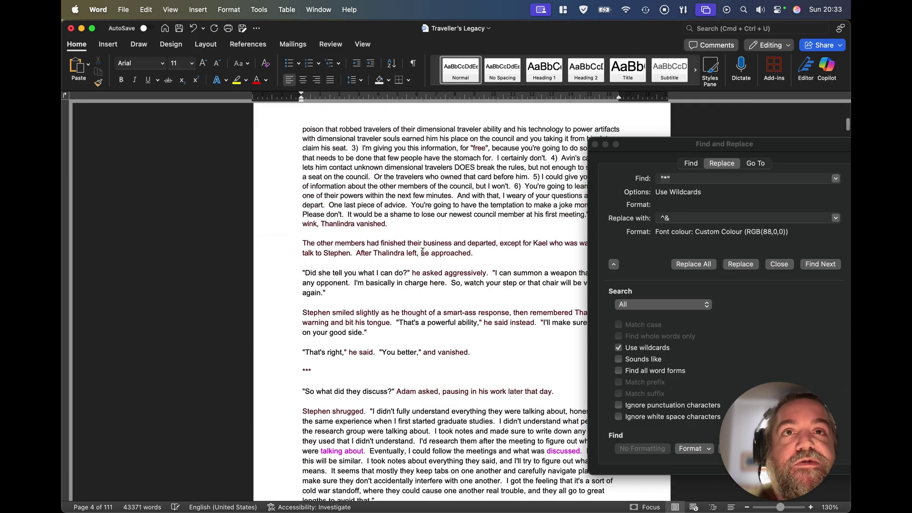
scroll(422, 251, "down", 20)
scroll(423, 252, "down", 20)
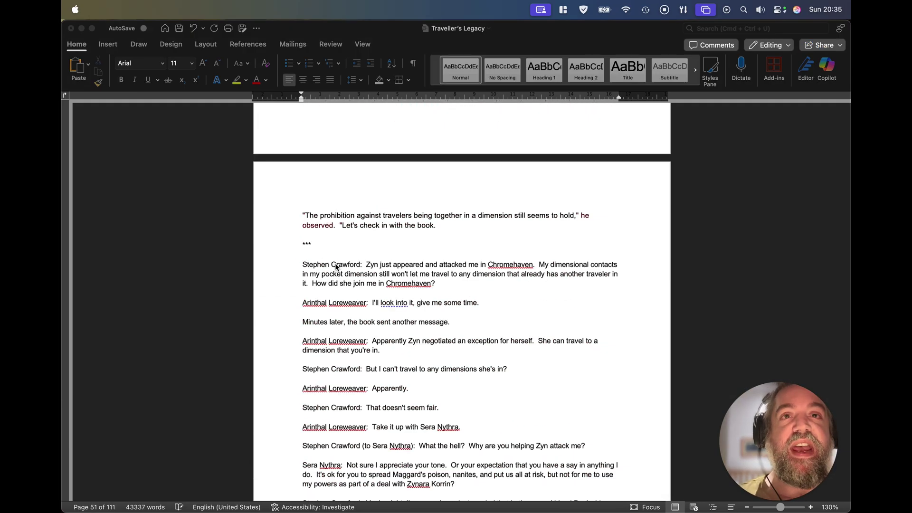
Step: Compare the quotation marks and colouring at "Let's check in with the book." with the dialogue starting at "Don't stop for me,"
left_click(371, 223)
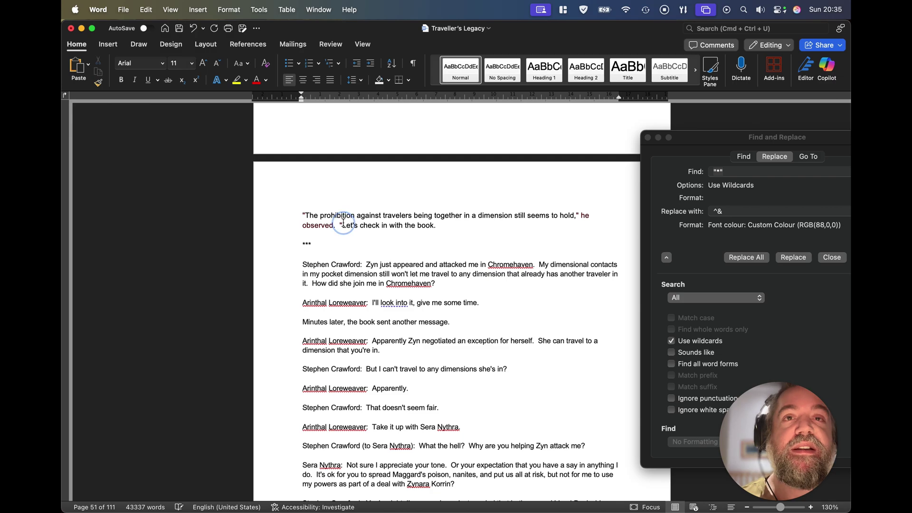
left_click_drag(343, 224, 442, 225)
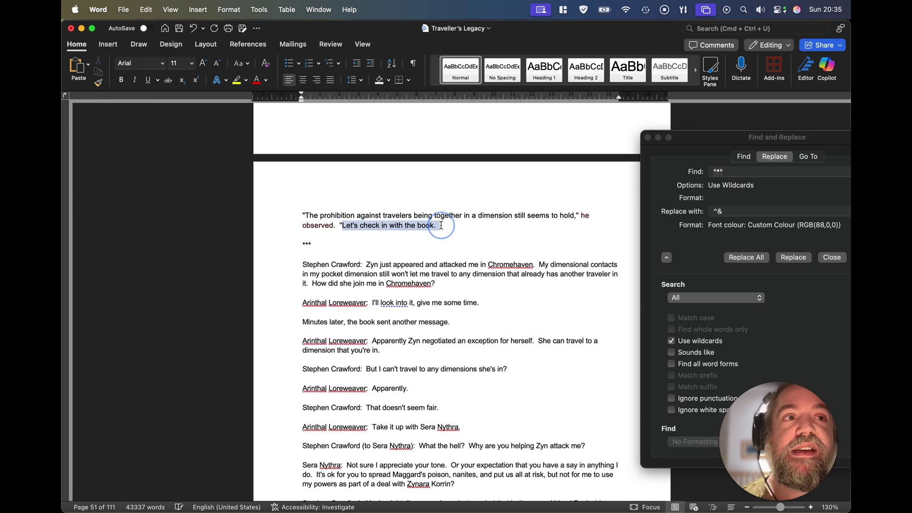
scroll(442, 225, "down", 20)
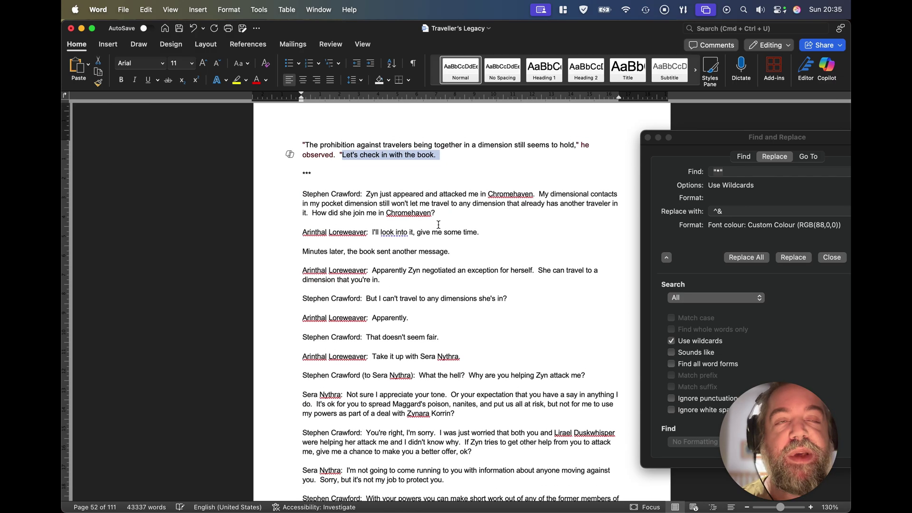
scroll(438, 225, "down", 3)
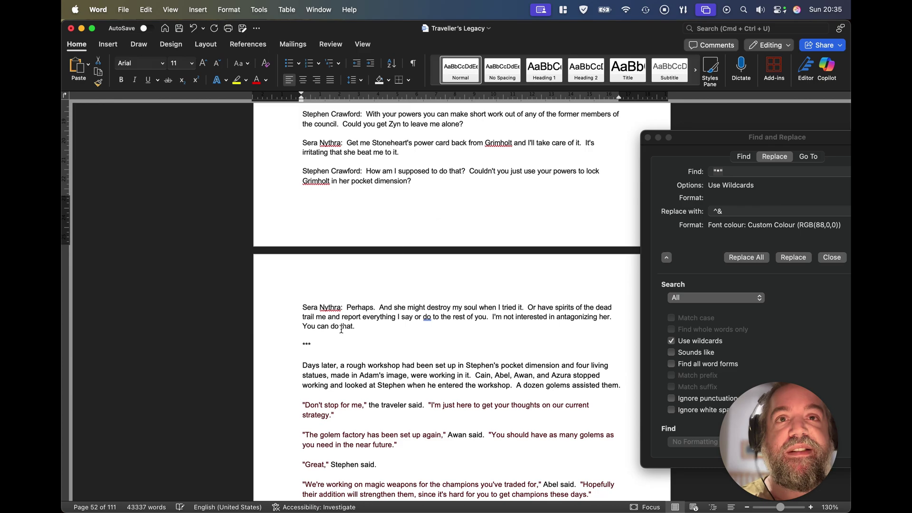
scroll(342, 314, "down", 3)
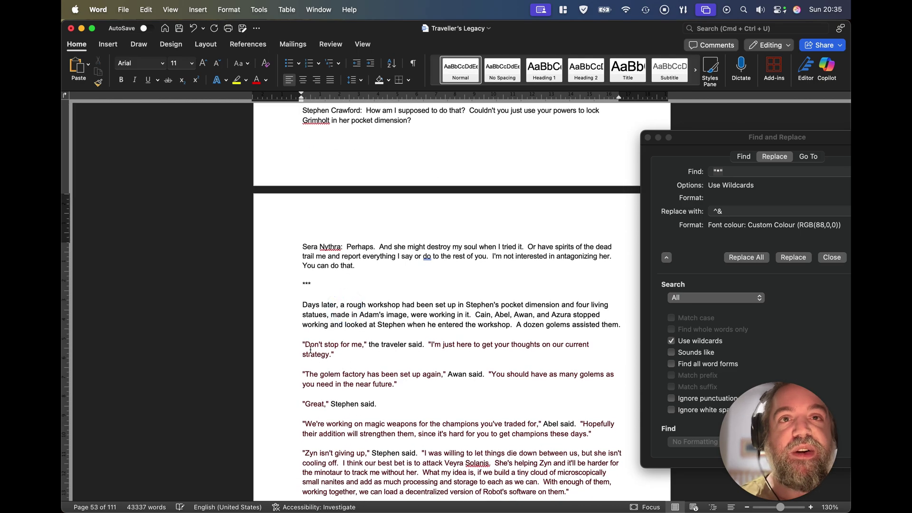
left_click_drag(303, 345, 352, 346)
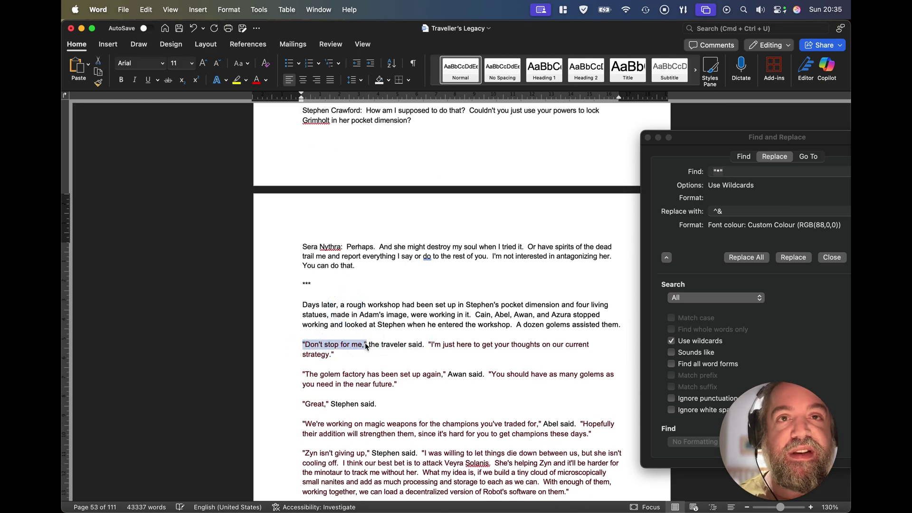
left_click(366, 345)
scroll(365, 343, "up", 10)
scroll(365, 343, "up", 2)
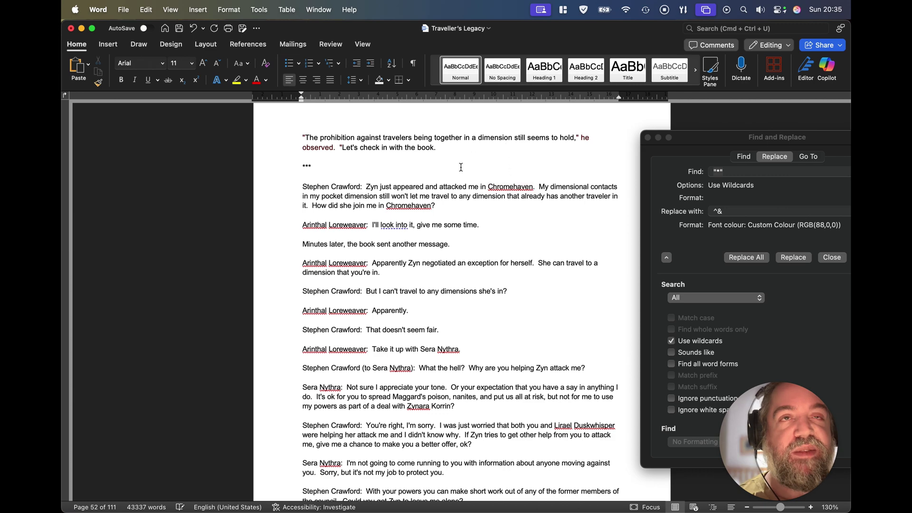
left_click(439, 146)
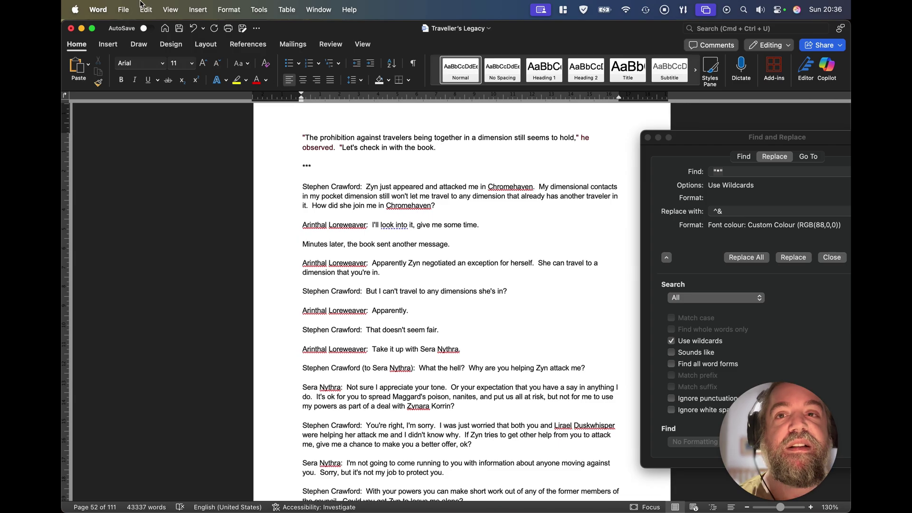
Step: Undo the font colour replacement and check the dialogue in the document's early pages
left_click(148, 30)
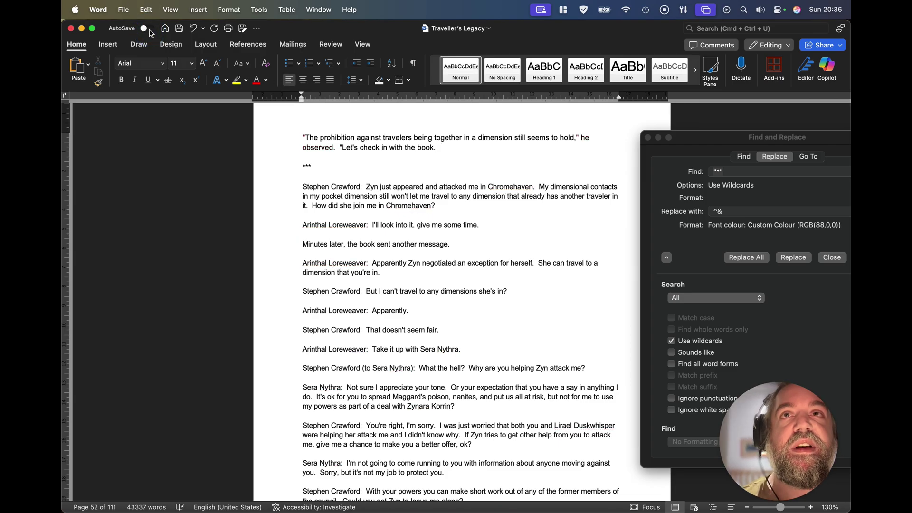
scroll(404, 149, "down", 20)
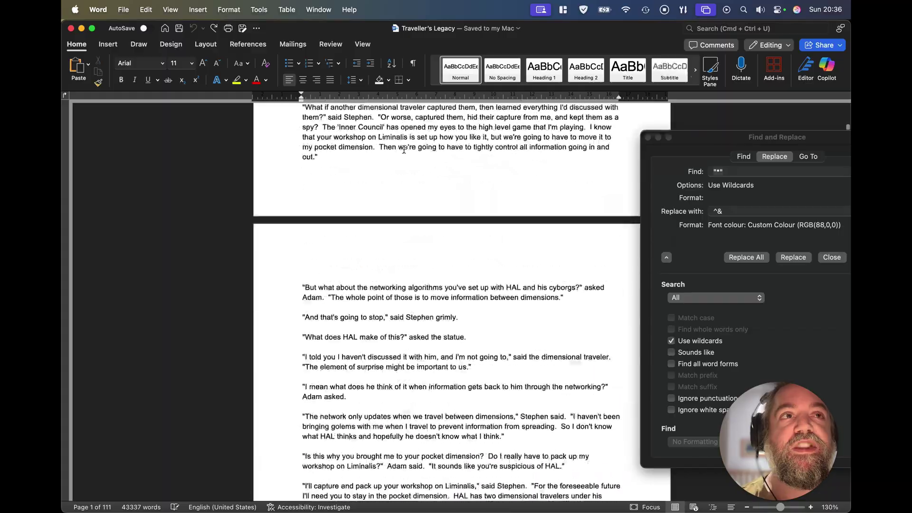
Step: Add the missing closing quotation mark after "Let's check in with the book." in the manuscript
scroll(404, 149, "down", 20)
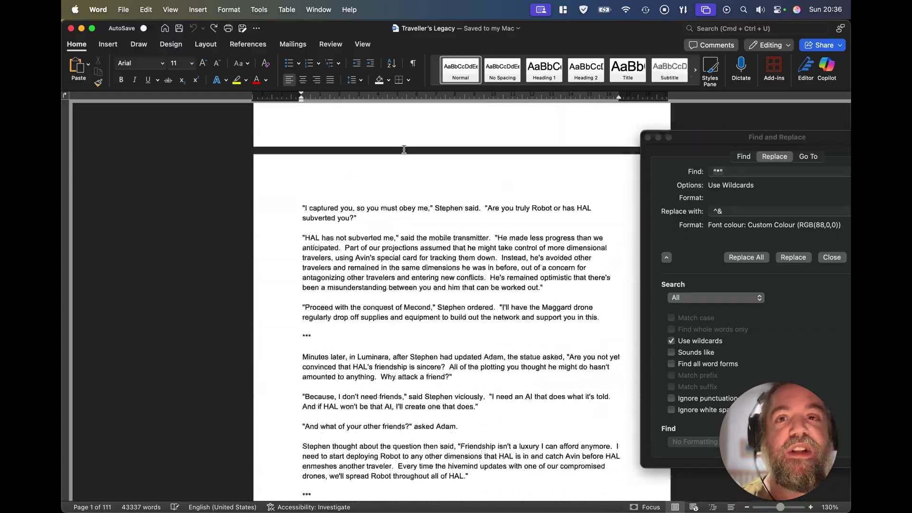
scroll(409, 236, "down", 20)
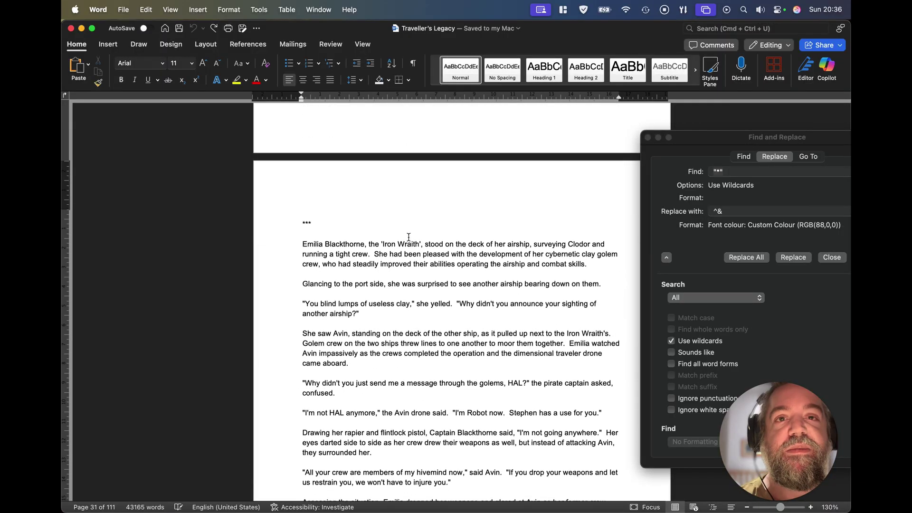
scroll(408, 236, "down", 20)
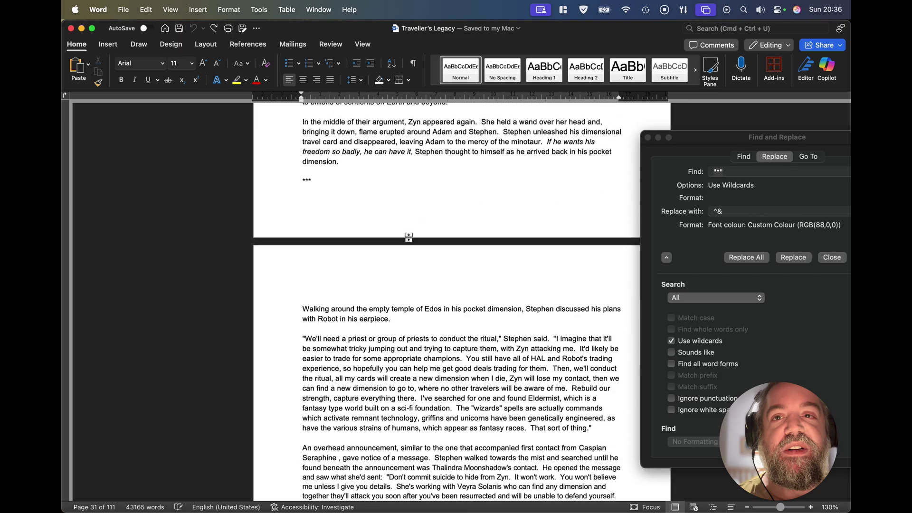
scroll(408, 312, "down", 10)
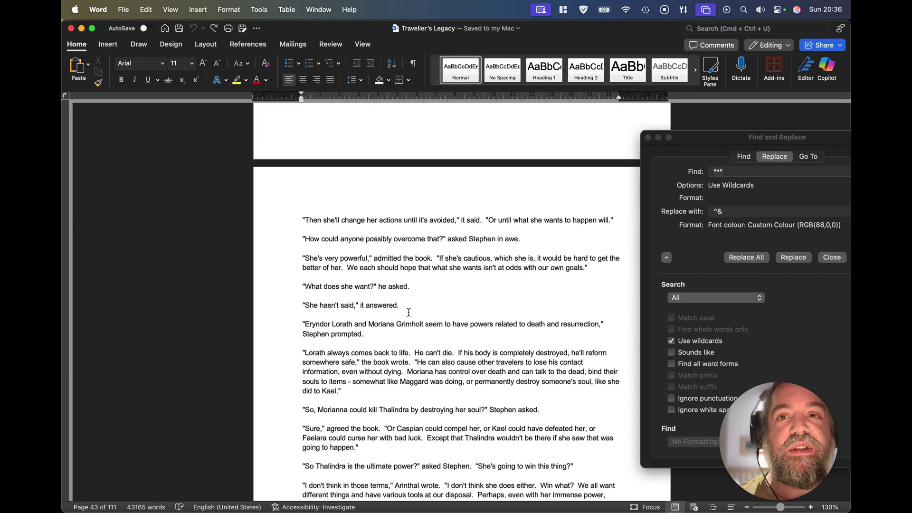
scroll(408, 310, "down", 10)
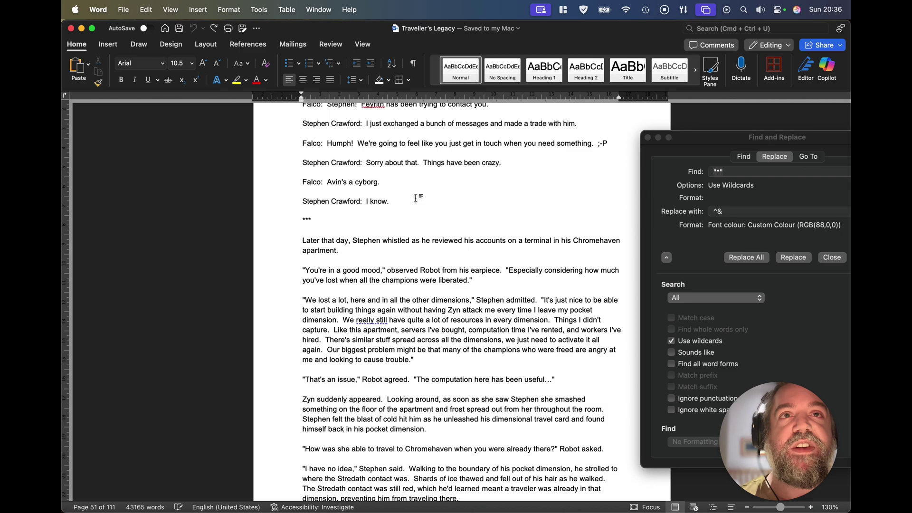
scroll(422, 190, "down", 10)
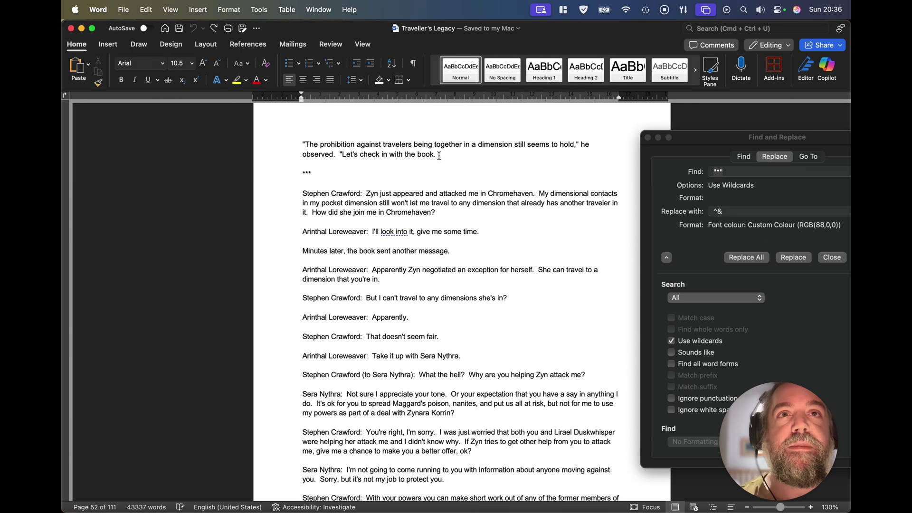
left_click(437, 156)
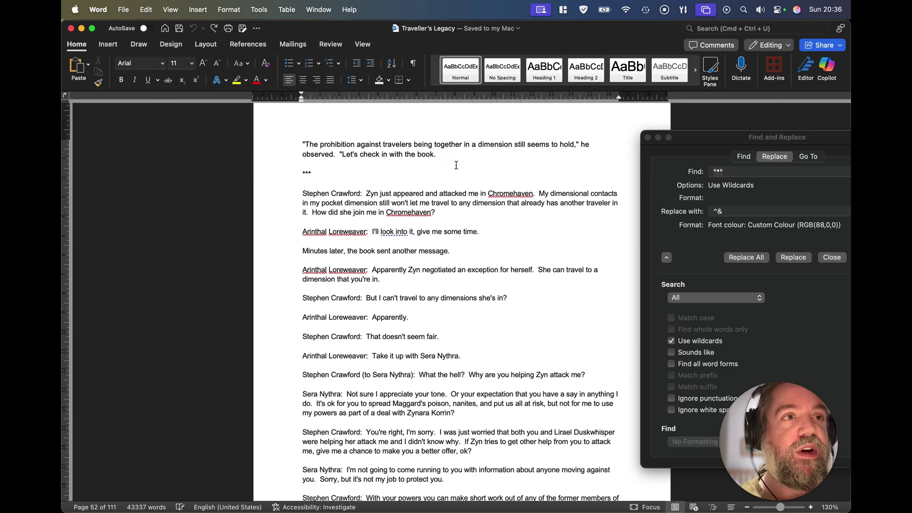
type("\"")
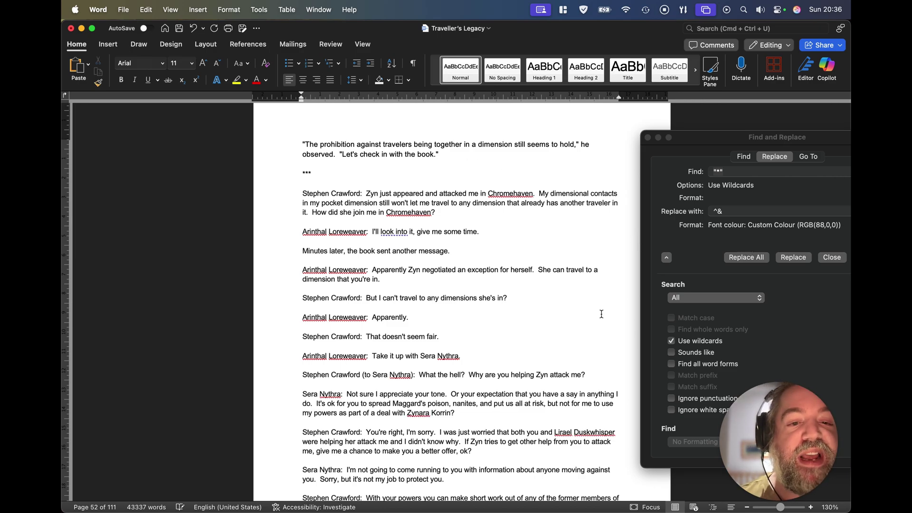
scroll(508, 341, "down", 15)
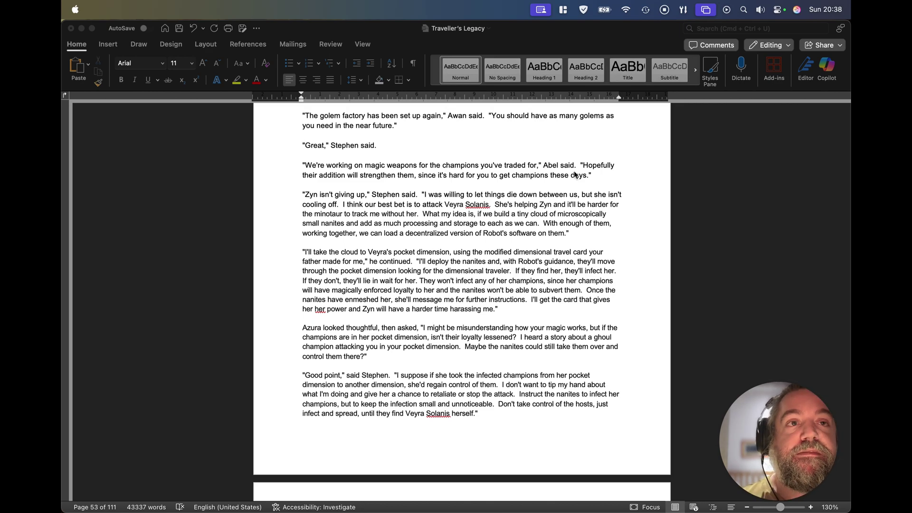
scroll(545, 191, "down", 3)
scroll(545, 191, "down", 1)
scroll(531, 212, "down", 2)
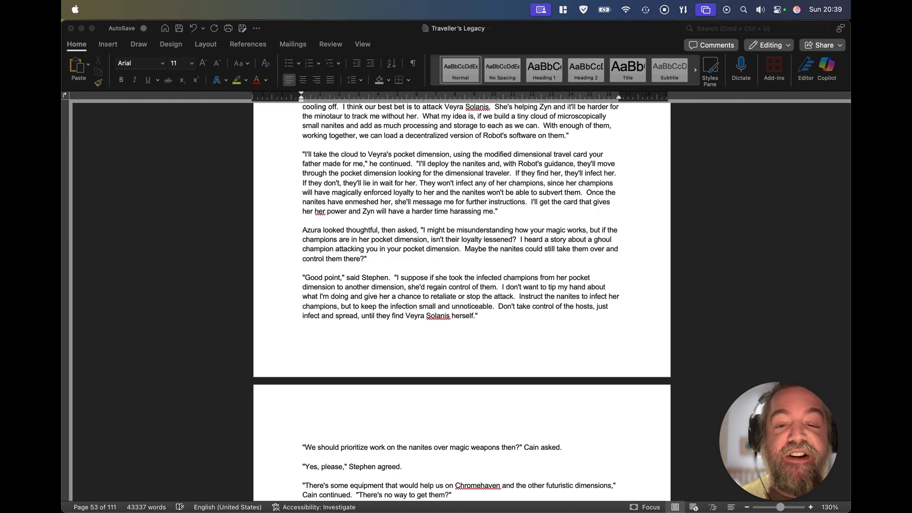
Step: Switch to Notes and view the Dimensional Traveller 3 list of character voices and colours
left_click(425, 396)
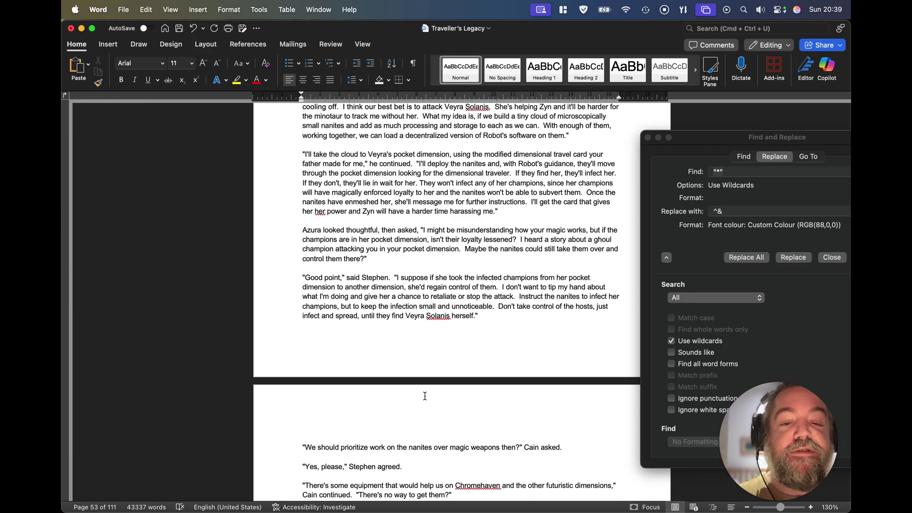
key("ctrl+Up")
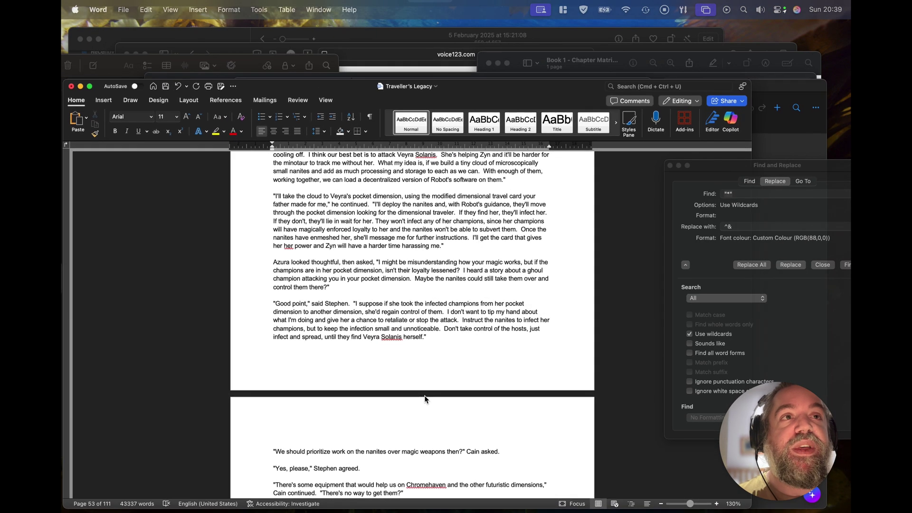
left_click(424, 396)
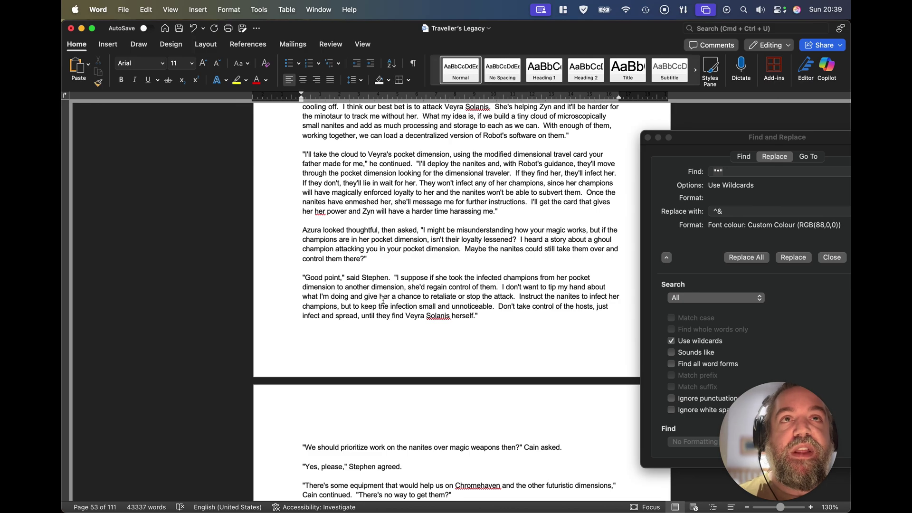
key("ctrl+Up")
left_click(287, 329)
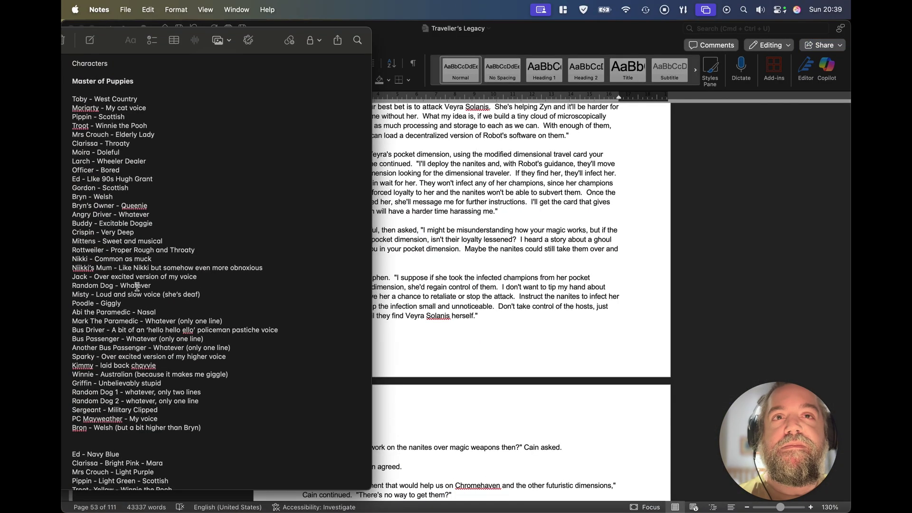
scroll(287, 329, "down", 10)
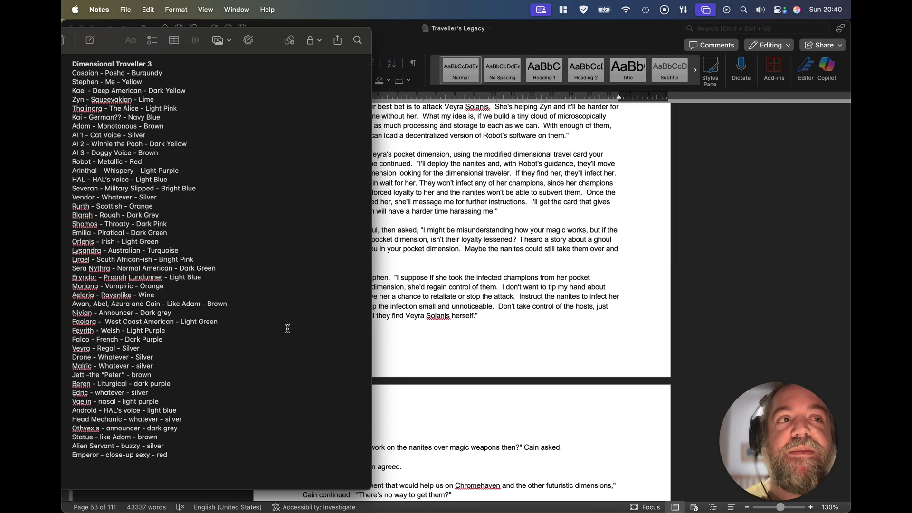
Step: Switch to the Chapter Matrix workbook in Excel and examine the colour and number of chapters columns for the characters
left_click(464, 382)
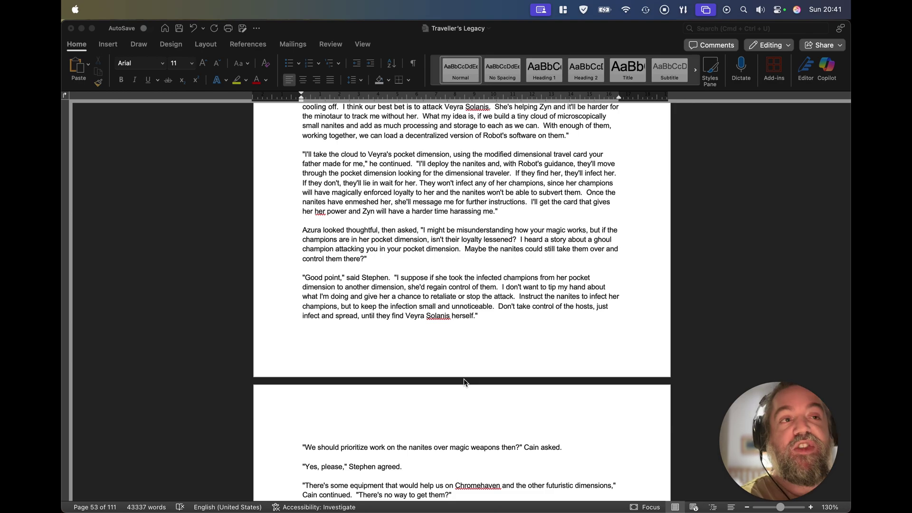
key("ctrl+Up")
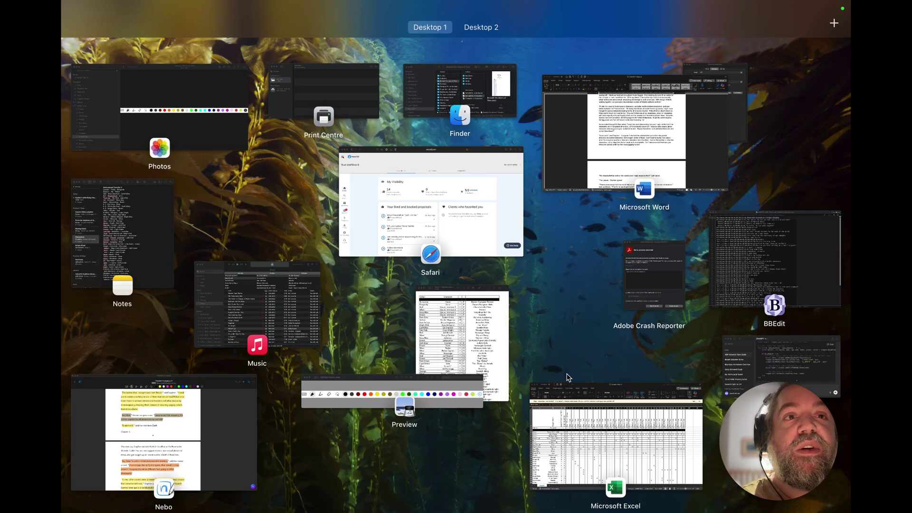
left_click(572, 403)
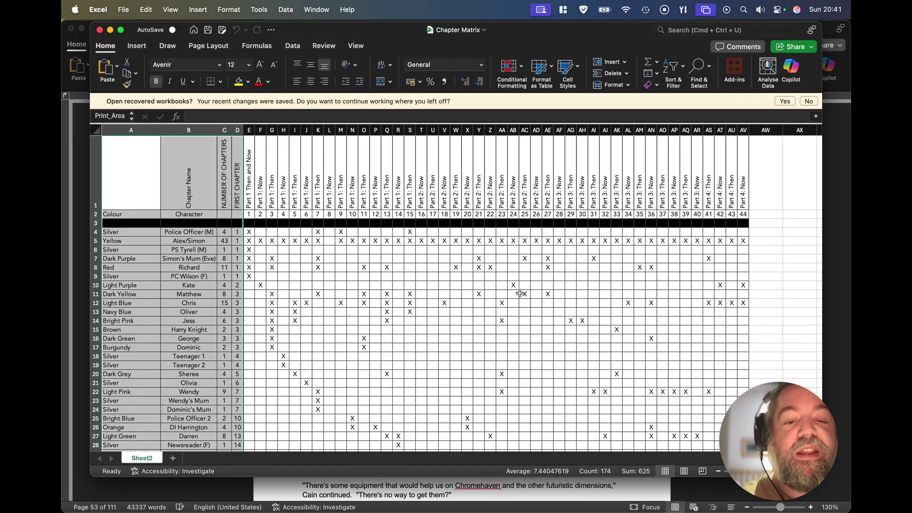
scroll(511, 295, "down", 1)
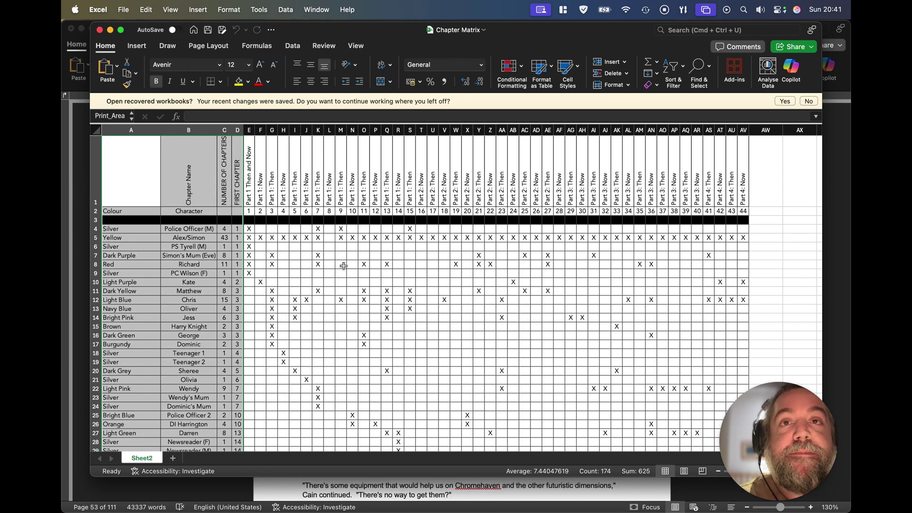
left_click(226, 189)
left_click_drag(227, 188, 227, 385)
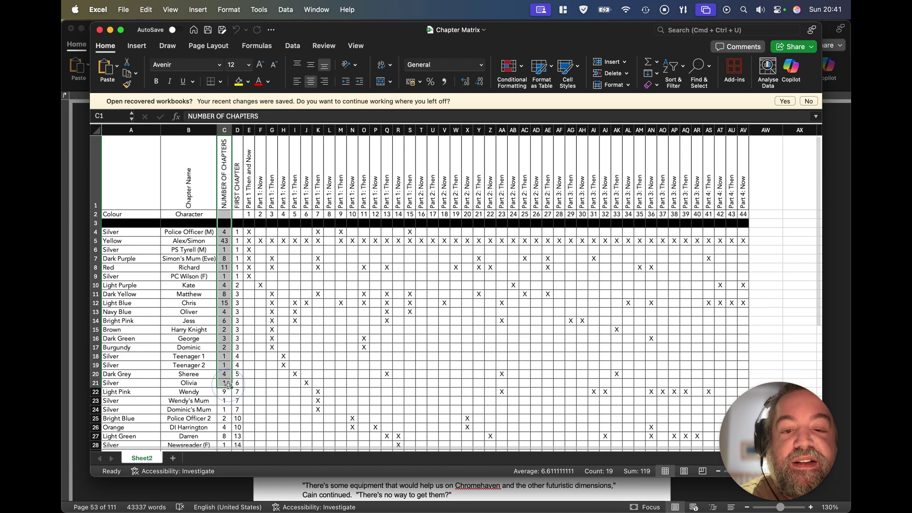
scroll(228, 384, "down", 2)
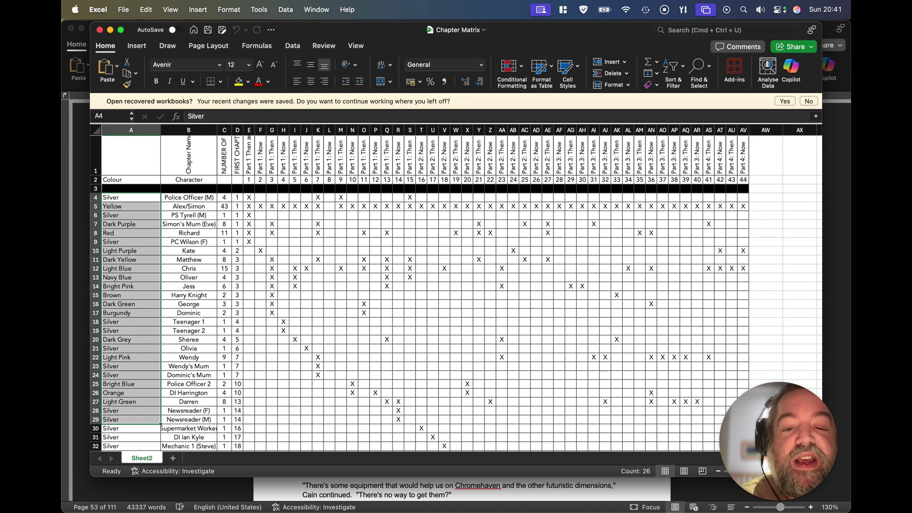
left_click(306, 322)
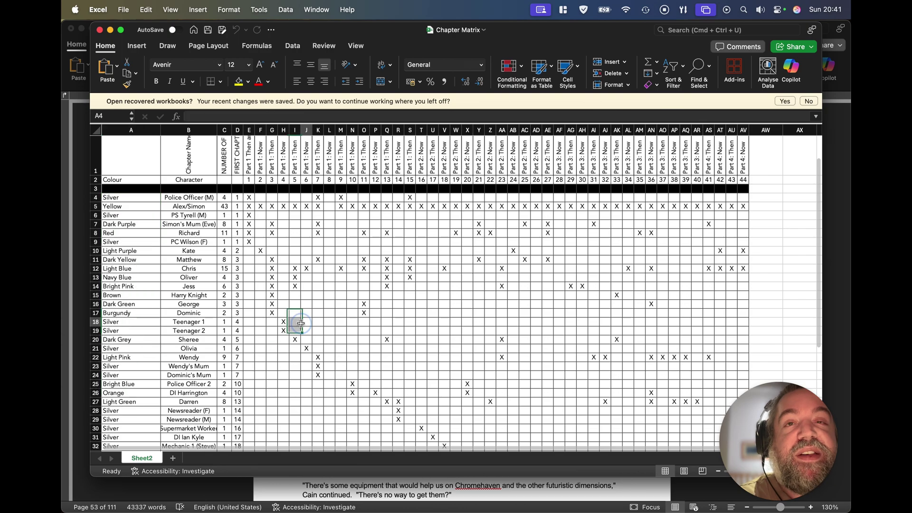
Step: Switch to Preview and view the Book 1 - Chapter Matrix with its character colours and voice notes
key("ctrl+Up")
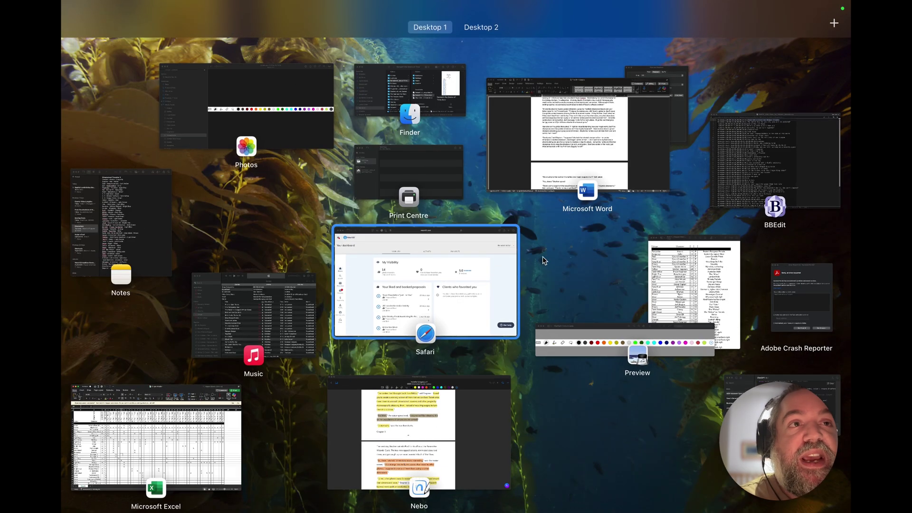
left_click(685, 256)
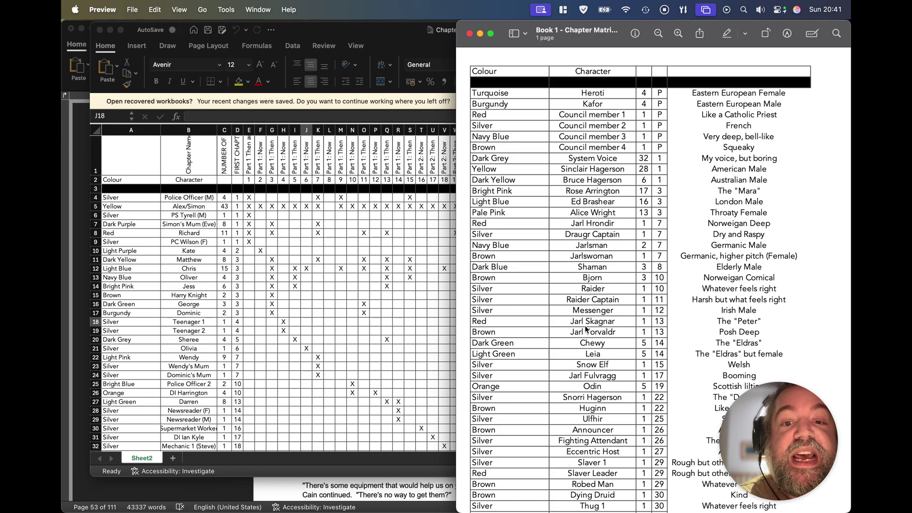
Step: Switch to Nebo and examine the colour-highlighted dialogue around the start of Chapter 5 in Traveller's Legacy.pdf
key("ctrl+Up")
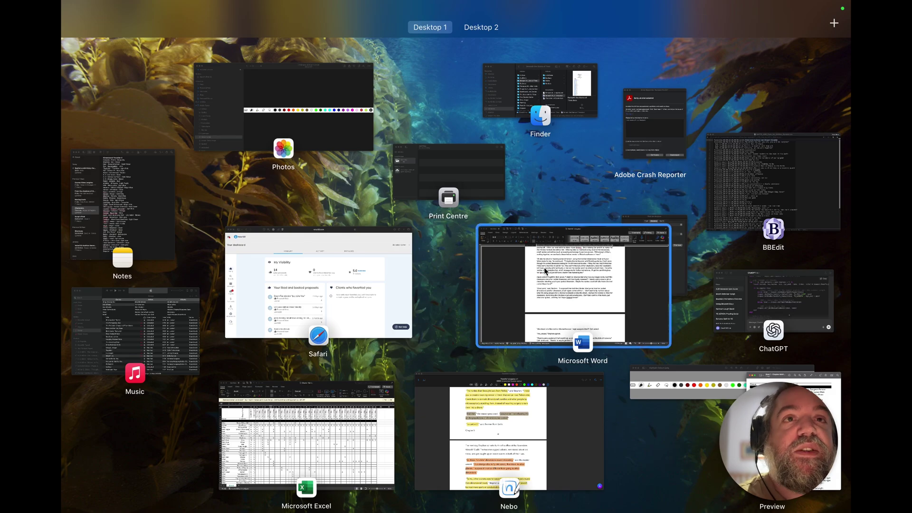
left_click(472, 443)
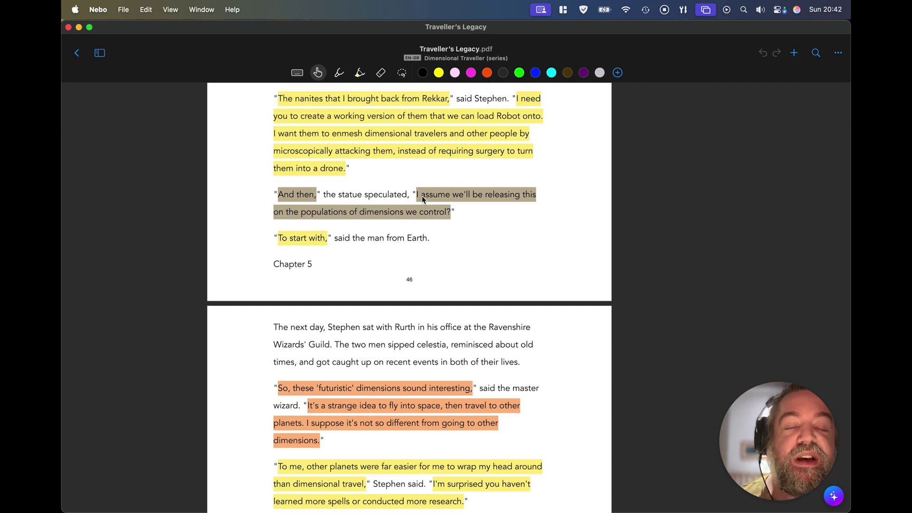
scroll(423, 198, "down", 3)
scroll(423, 198, "right", 2)
scroll(421, 200, "up", 2)
scroll(422, 200, "left", 1)
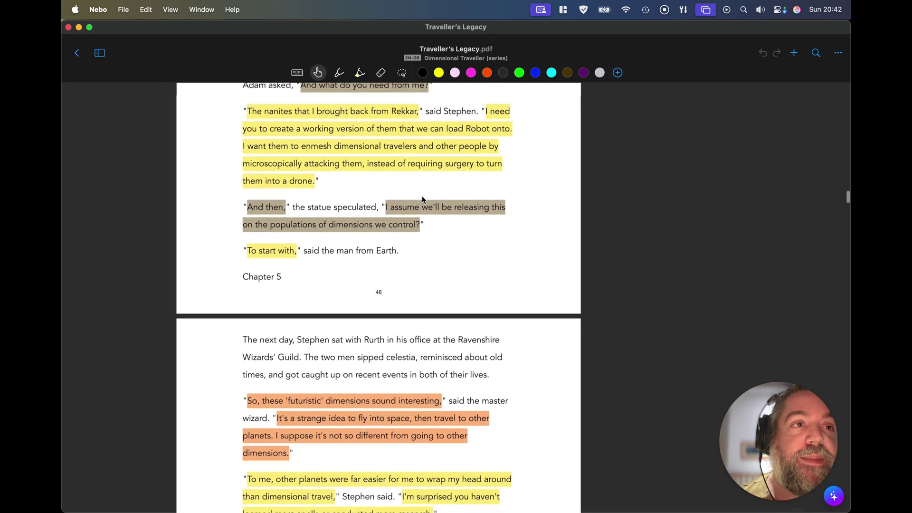
scroll(422, 199, "down", 3)
scroll(422, 200, "up", 2)
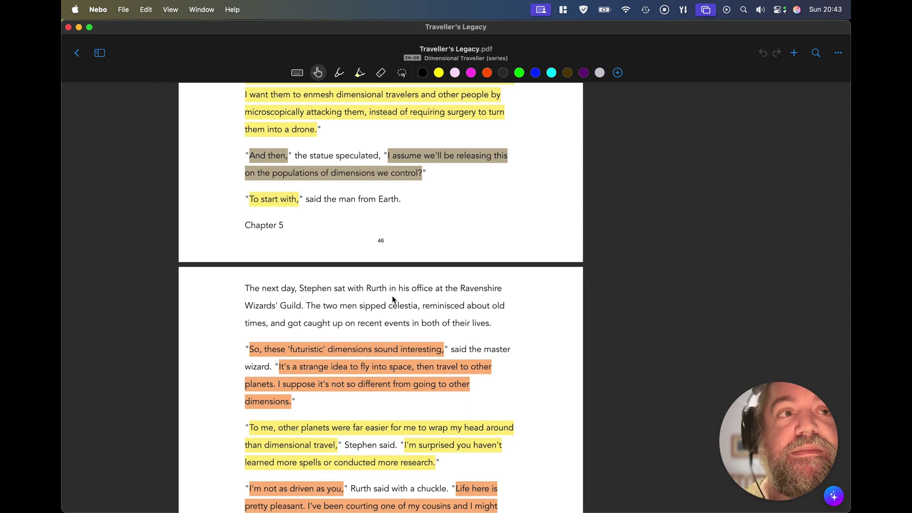
scroll(392, 296, "down", 3)
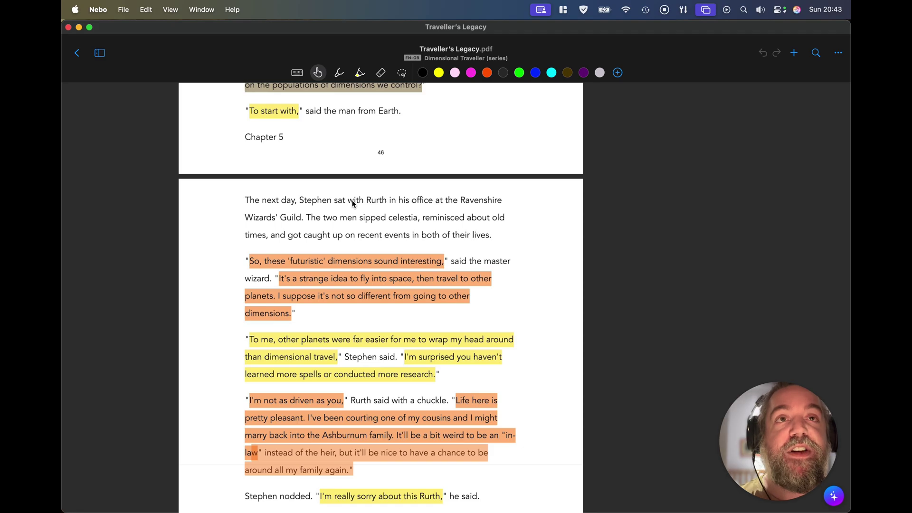
Step: Switch to scripter.streamlit.app in Safari, upload Traveller's Legacy.docx and process it to extract the quotes
key("ctrl+Up")
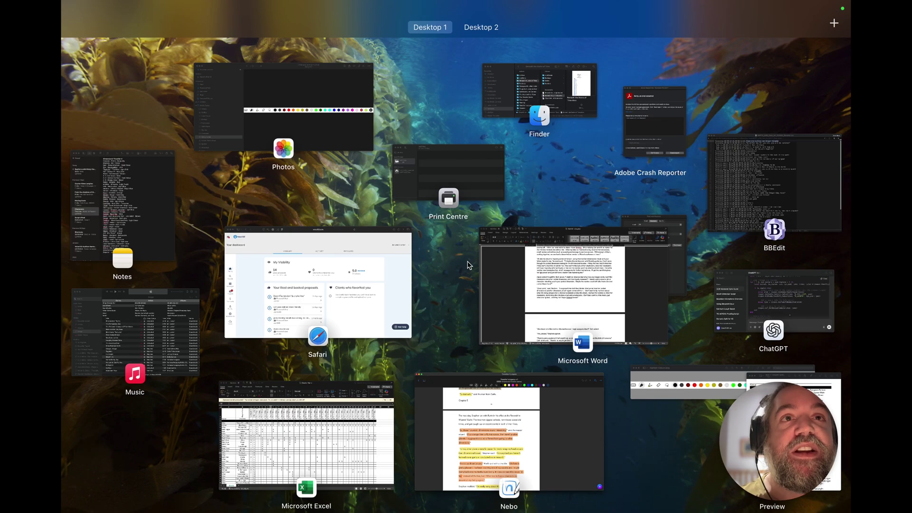
left_click(599, 185)
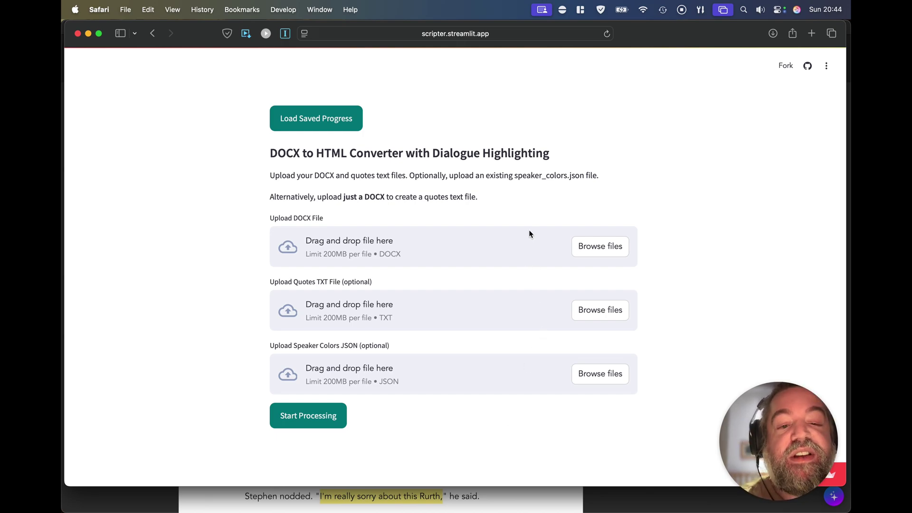
left_click(601, 249)
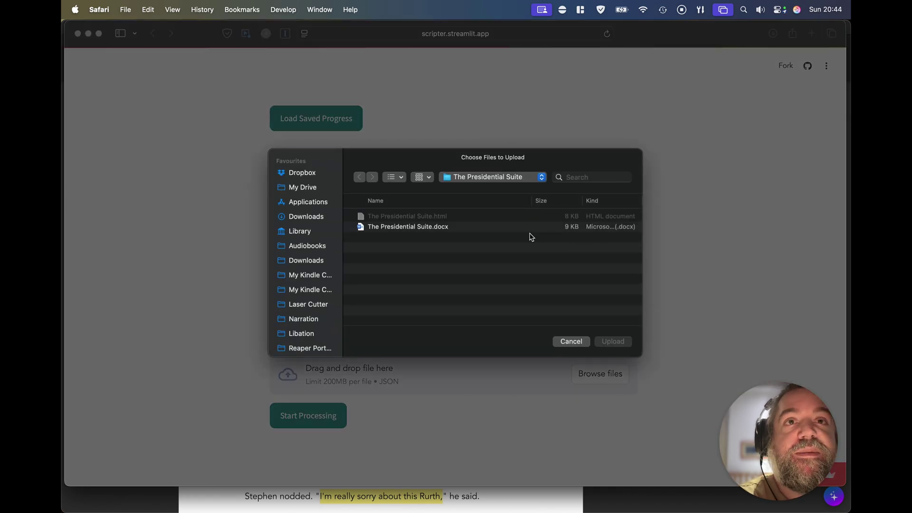
double_click(399, 310)
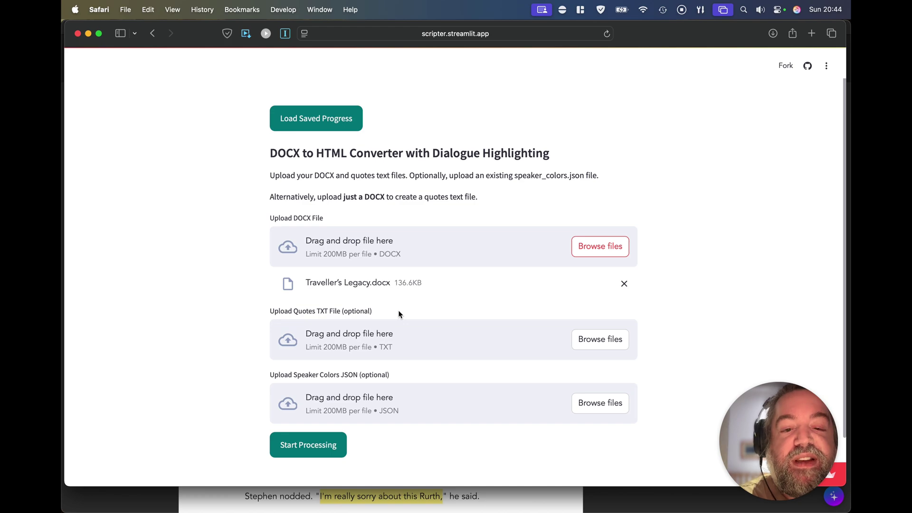
scroll(370, 351, "down", 2)
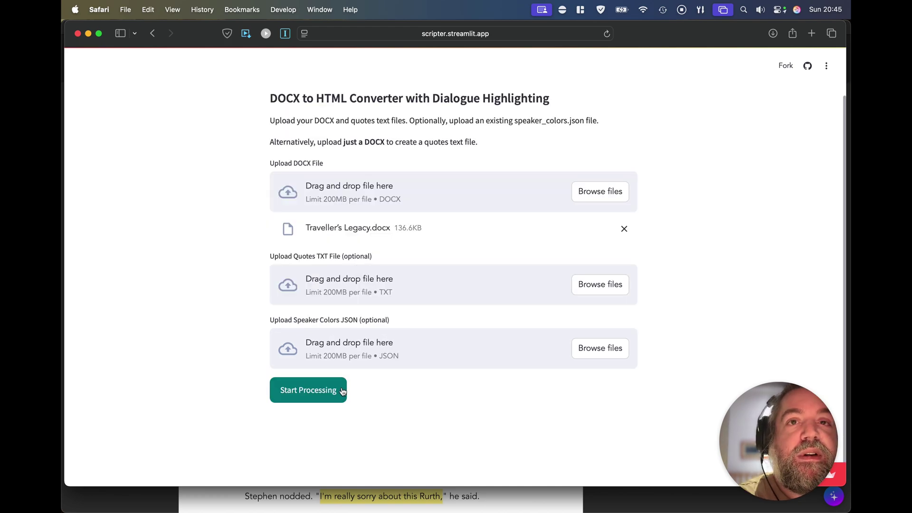
left_click(317, 392)
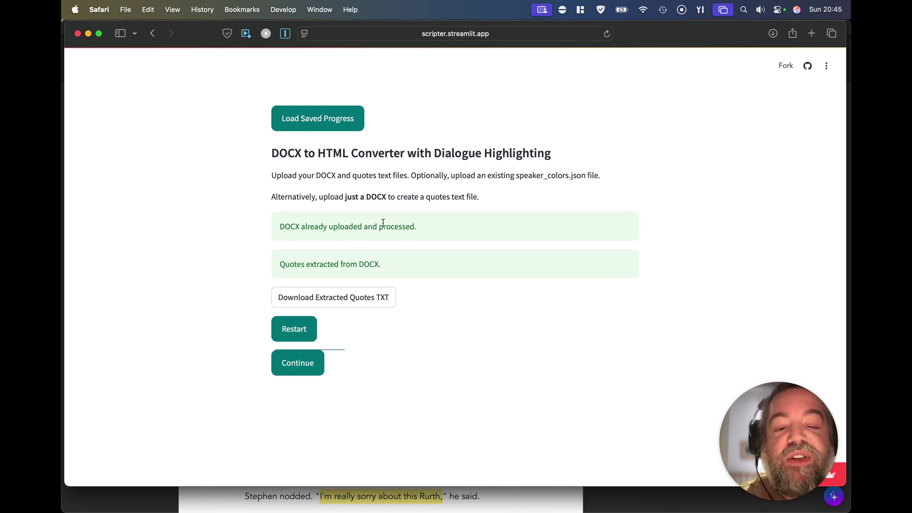
Step: Check Safari's downloads for Traveller's Legacy-quotes.txt and continue to the processing of unknown speakers
left_click(773, 34)
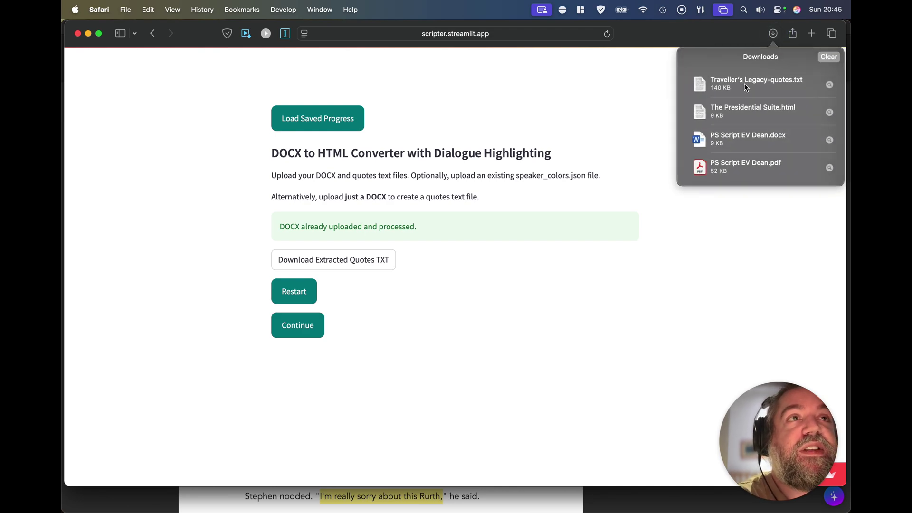
left_click(611, 107)
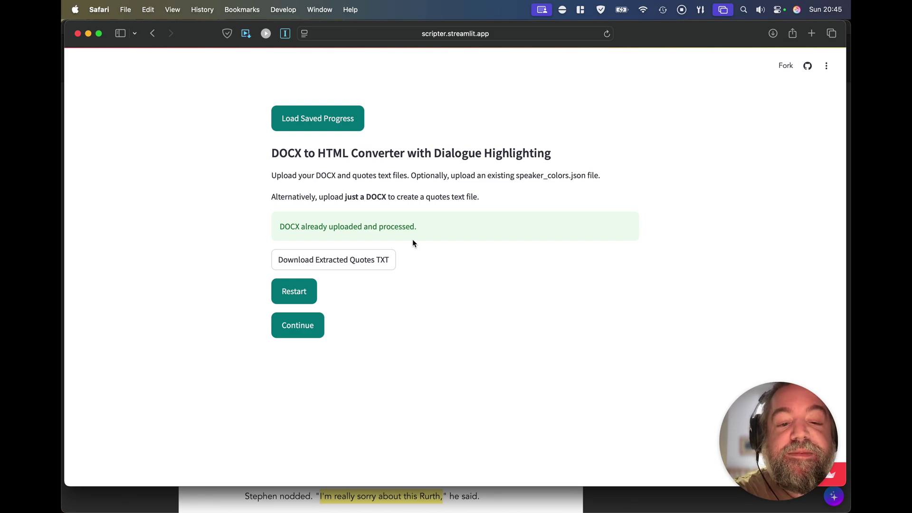
left_click(306, 332)
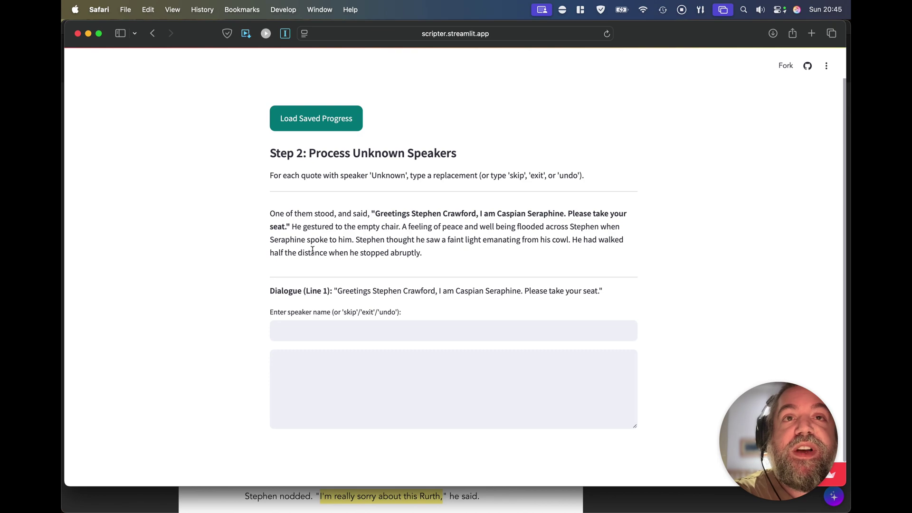
Step: Assign Caspian as the speaker of dialogue line 1 and Stephen as the speaker of line 2
scroll(312, 251, "down", 1)
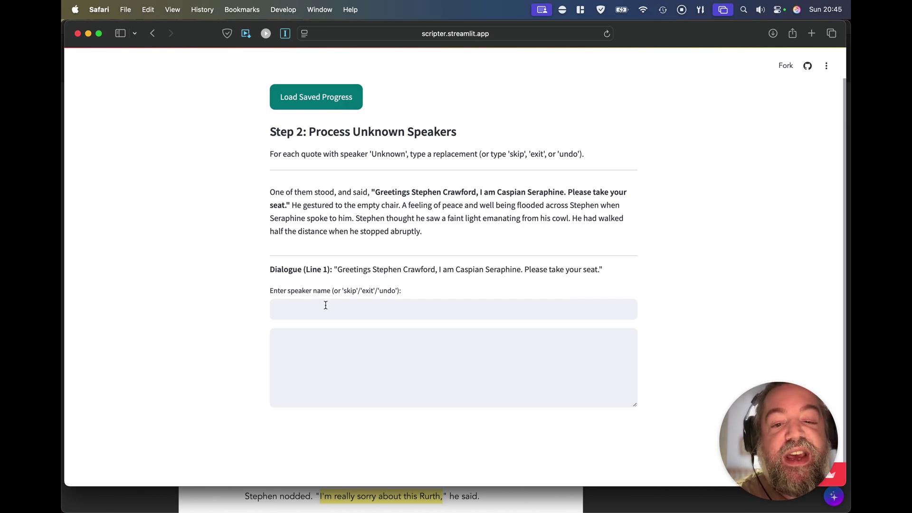
left_click(354, 307)
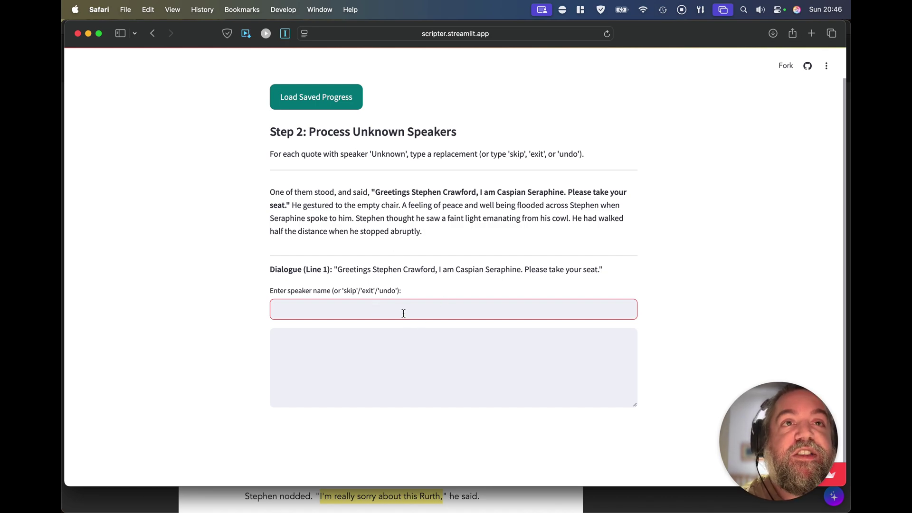
type("Caspian")
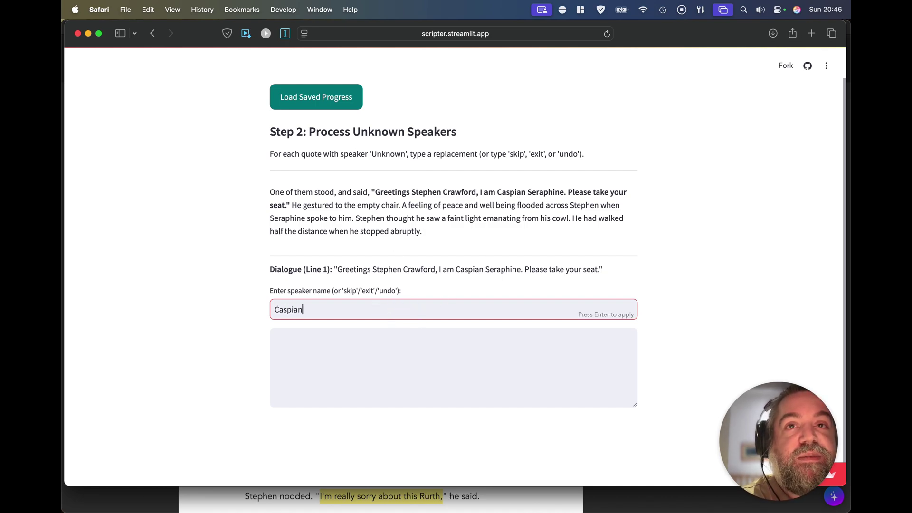
key("Return")
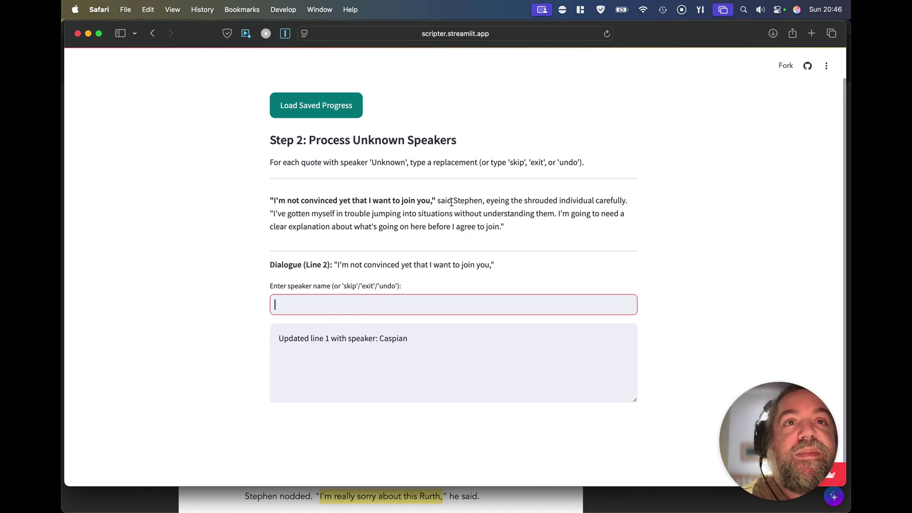
type("Stephen")
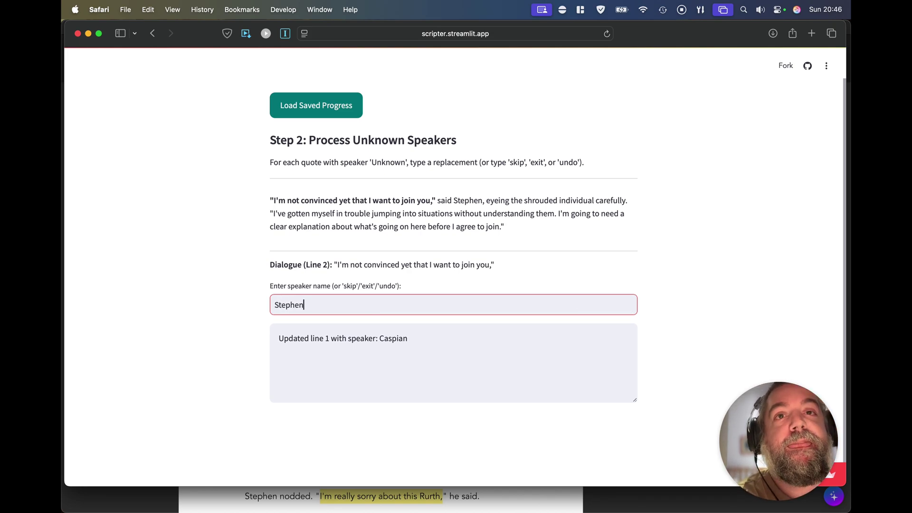
key("Return")
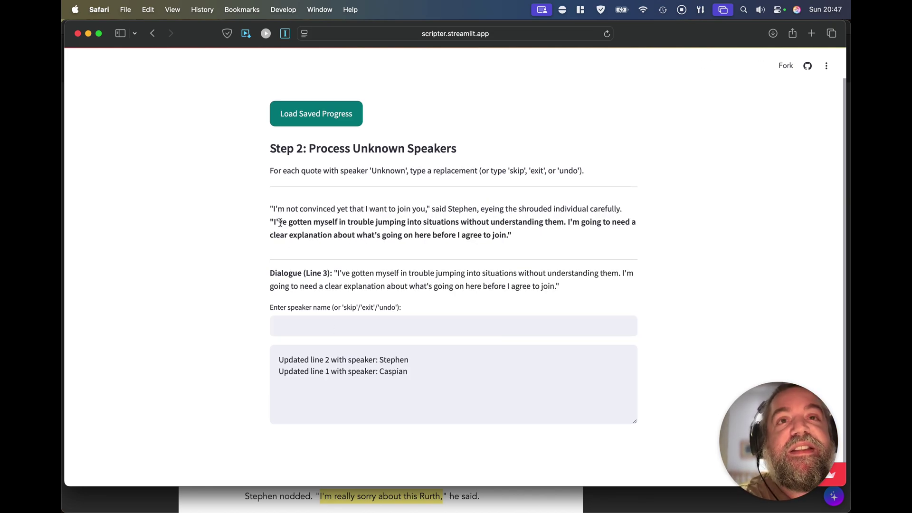
Step: Enter Error as the speaker of dialogue line 3, "I've gotten myself in trouble jumping into situations"
left_click_drag(270, 222, 543, 237)
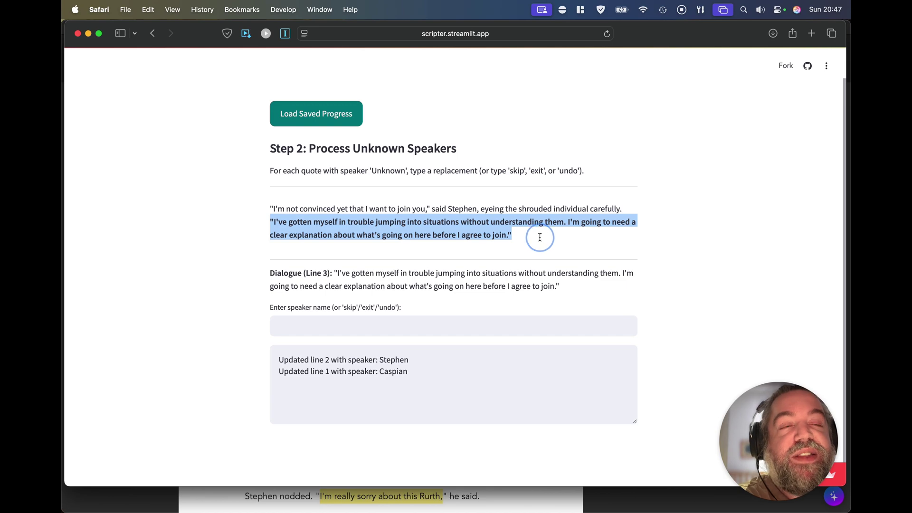
left_click(544, 237)
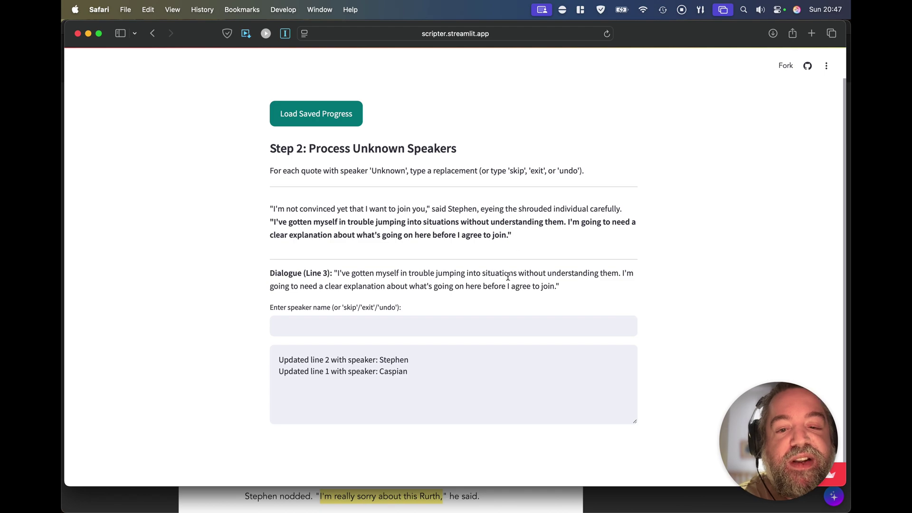
left_click(372, 328)
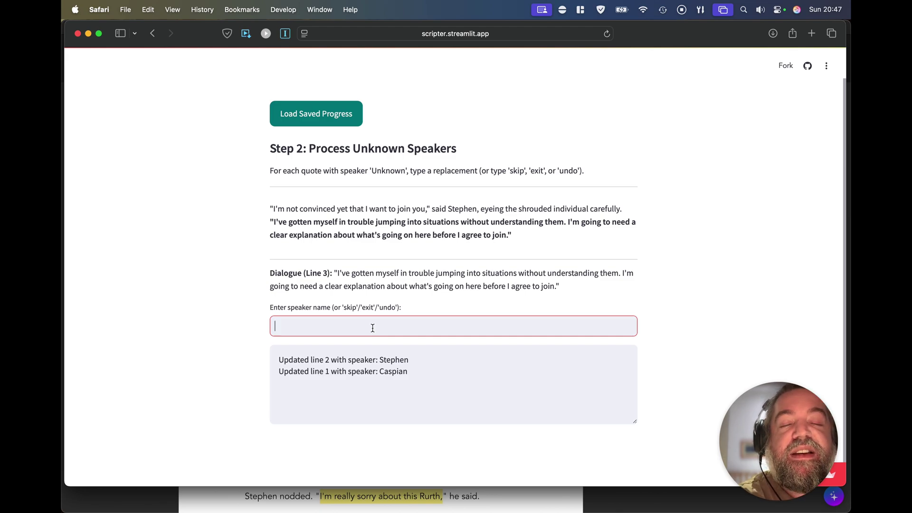
type("Errin")
key("BackSpace")
key("BackSpace")
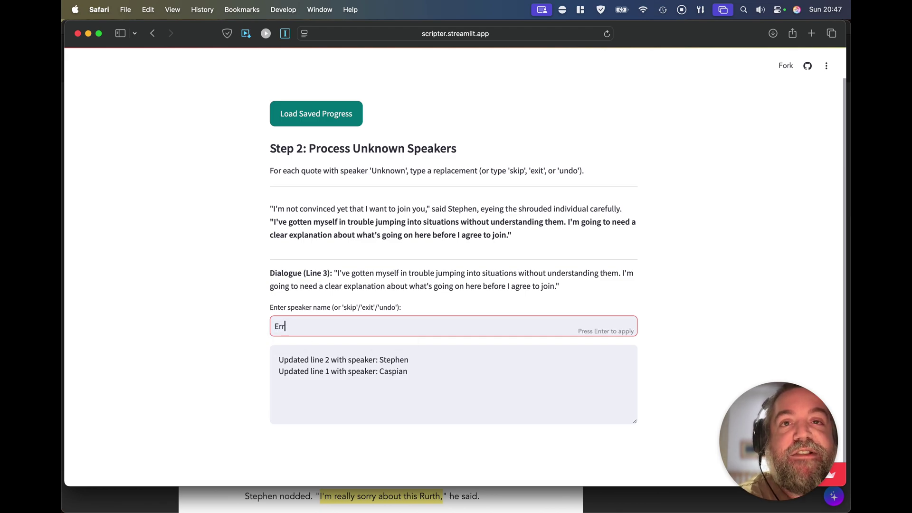
type("or")
key("Return")
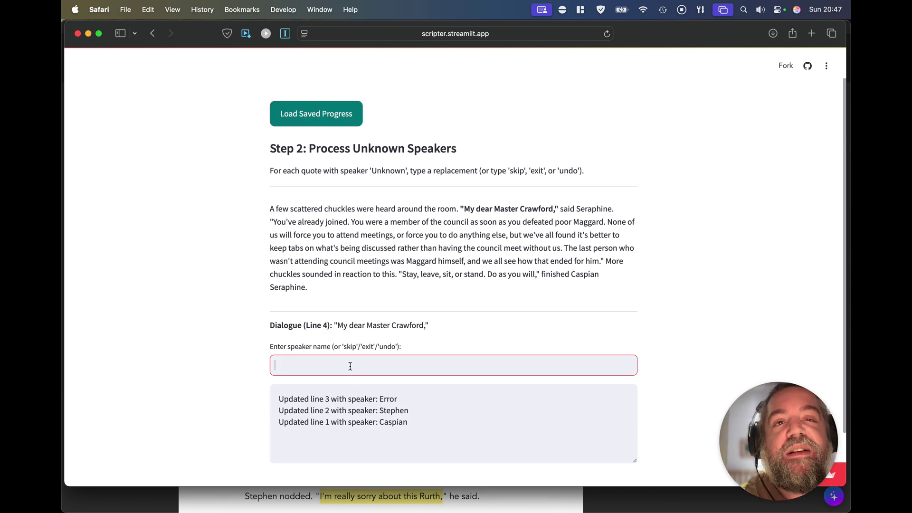
Step: Skip dialogue line 4, "My dear Master Crawford," and undo the last changes with the undo command
scroll(351, 367, "down", 1)
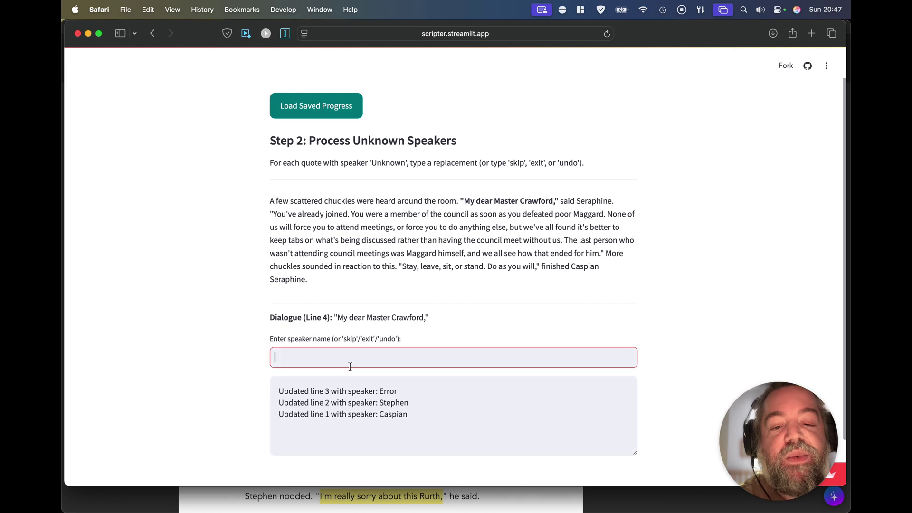
scroll(349, 367, "down", 2)
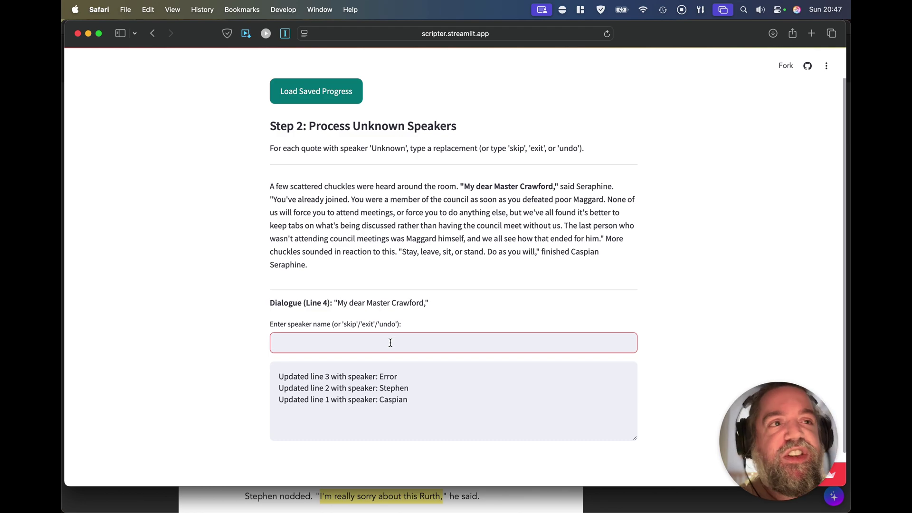
type("skip")
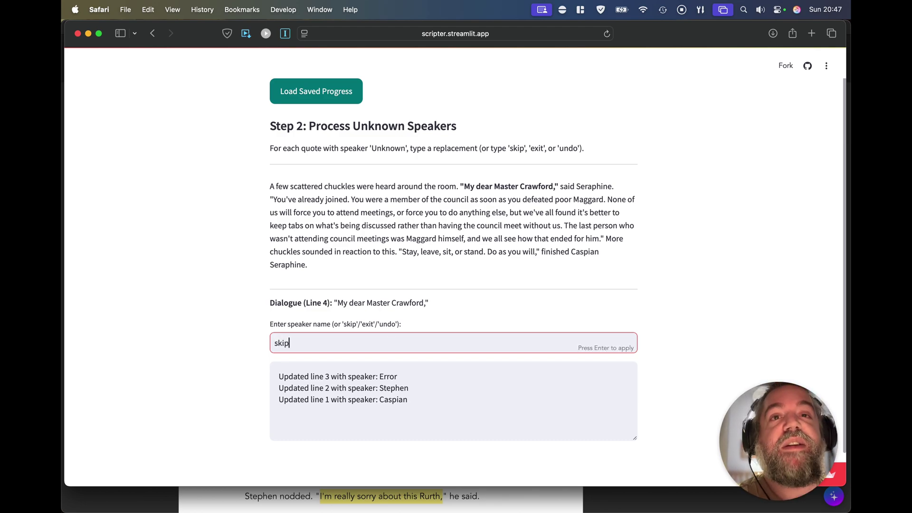
key("Return")
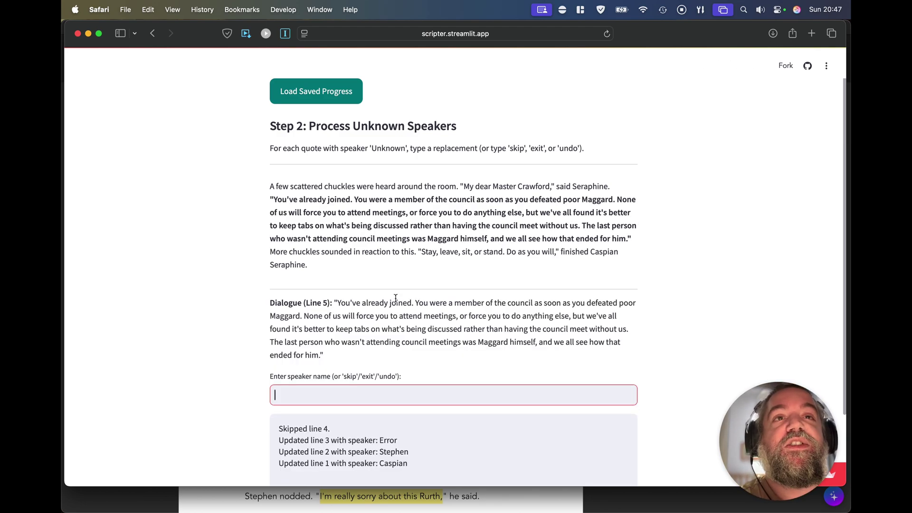
scroll(396, 304, "down", 1)
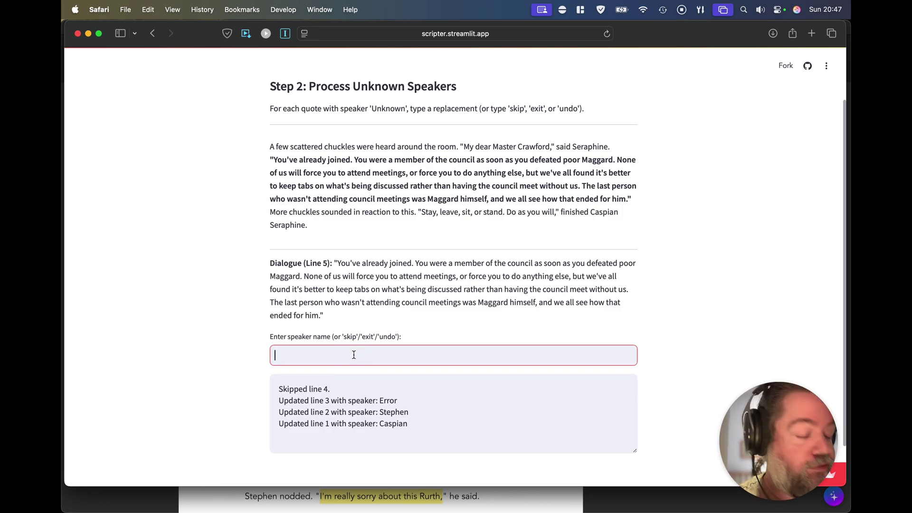
type("undo")
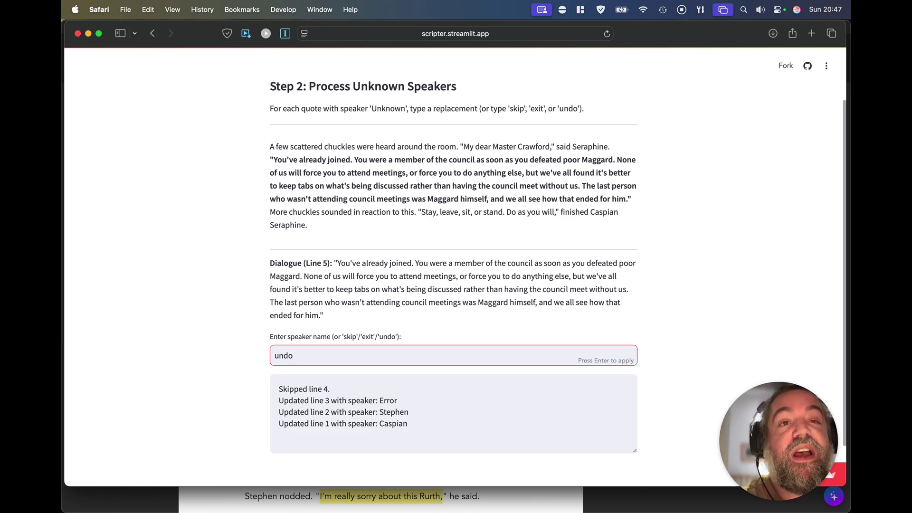
key("Return")
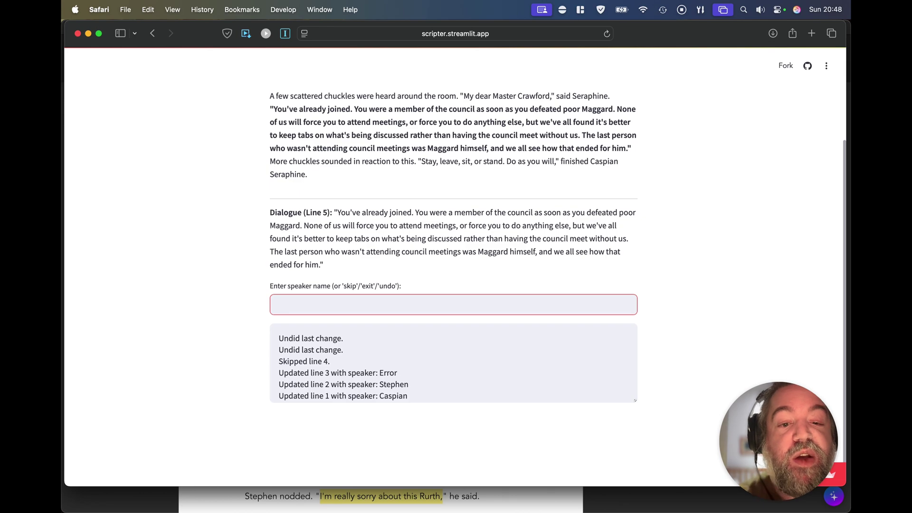
Step: Exit the unknown-speaker processing with the exit command to reach the speaker color assignment
type("exit")
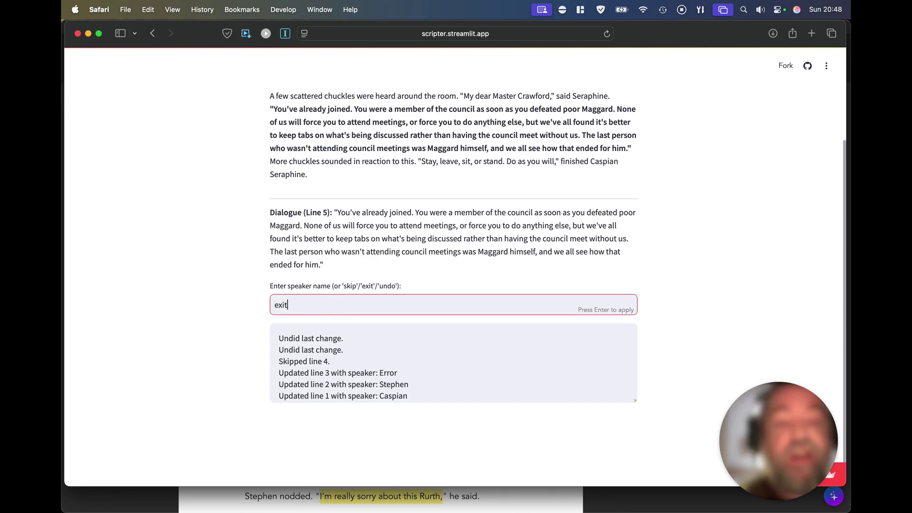
key("Return")
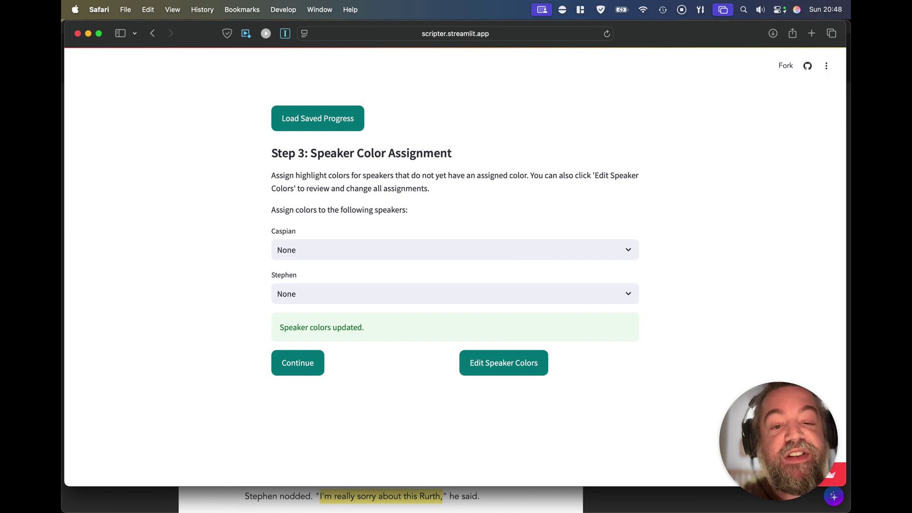
left_click(477, 361)
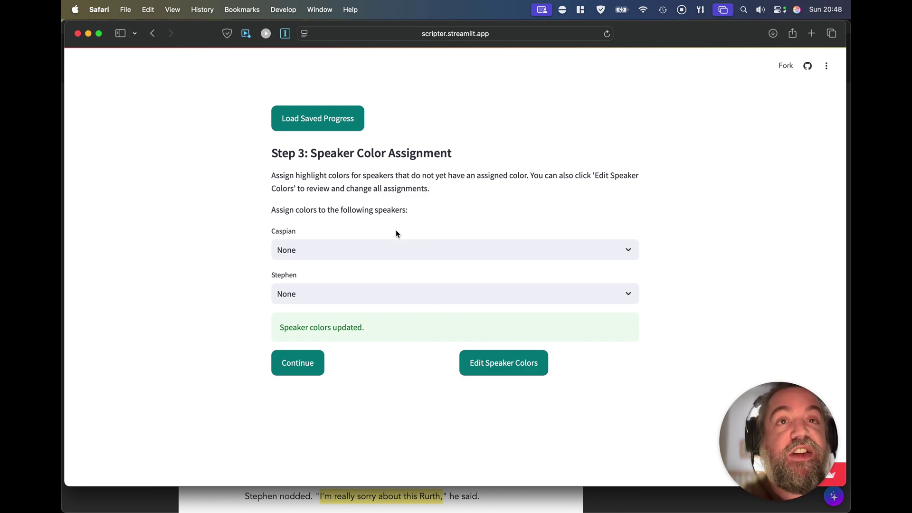
Step: Look through the available highlight colors for Caspian without choosing one
left_click(373, 248)
scroll(358, 281, "down", 5)
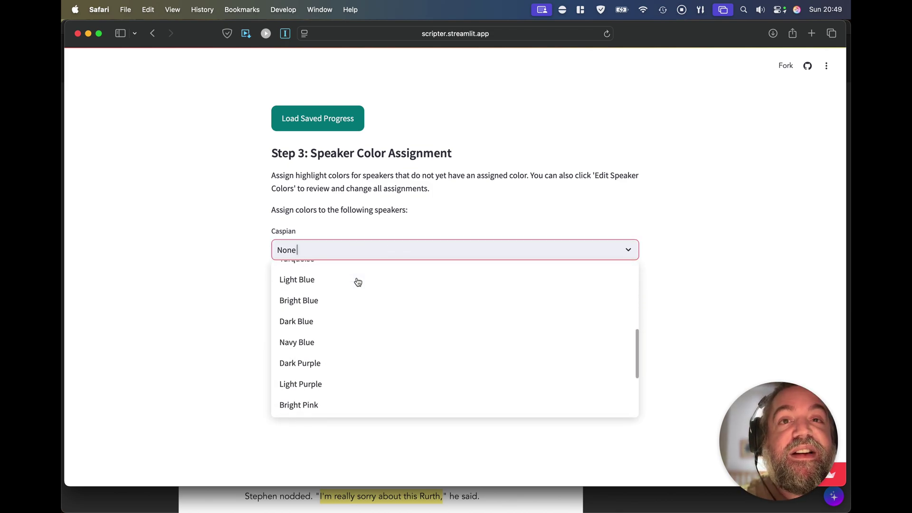
scroll(334, 353, "down", 3)
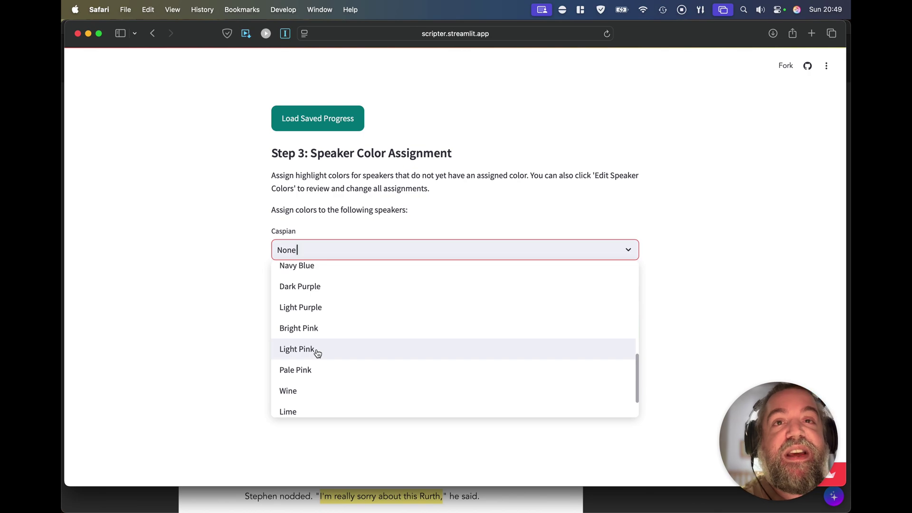
scroll(317, 352, "up", 4)
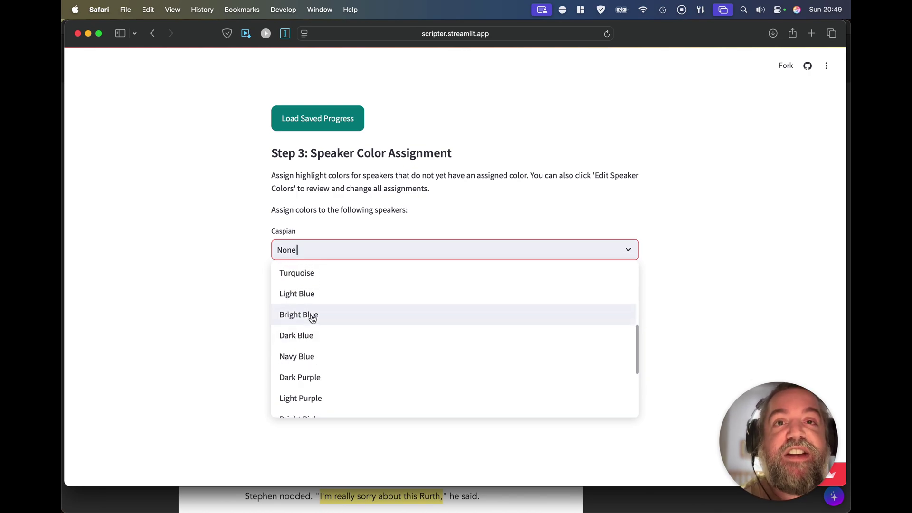
left_click(213, 280)
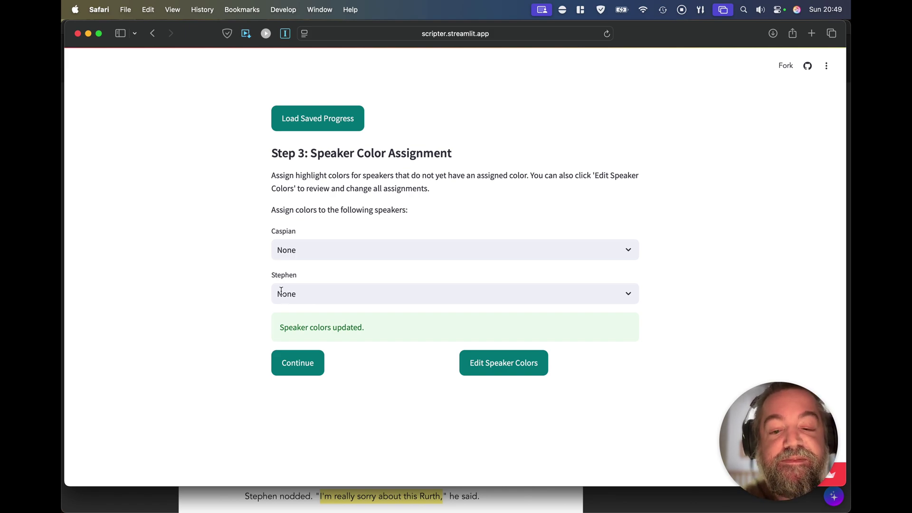
Step: Assign Red as Caspian's highlight color and Yellow as Stephen's
left_click(301, 250)
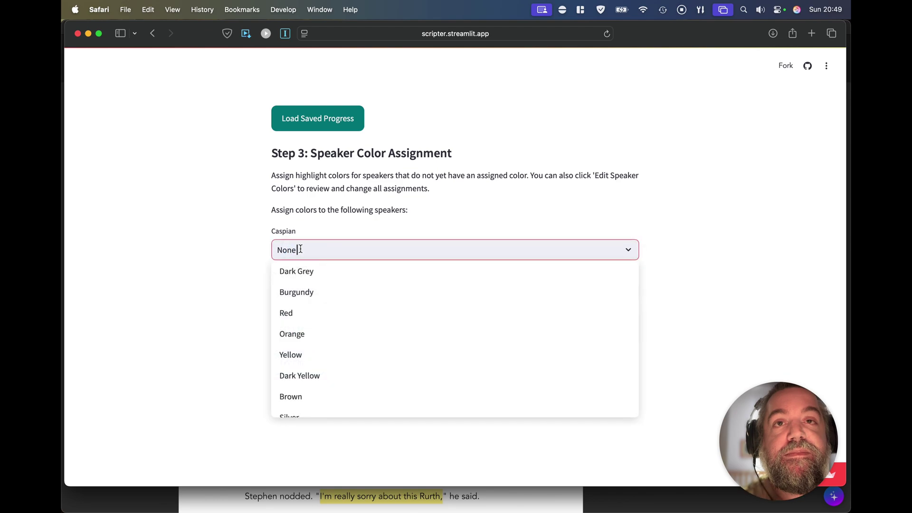
left_click(307, 312)
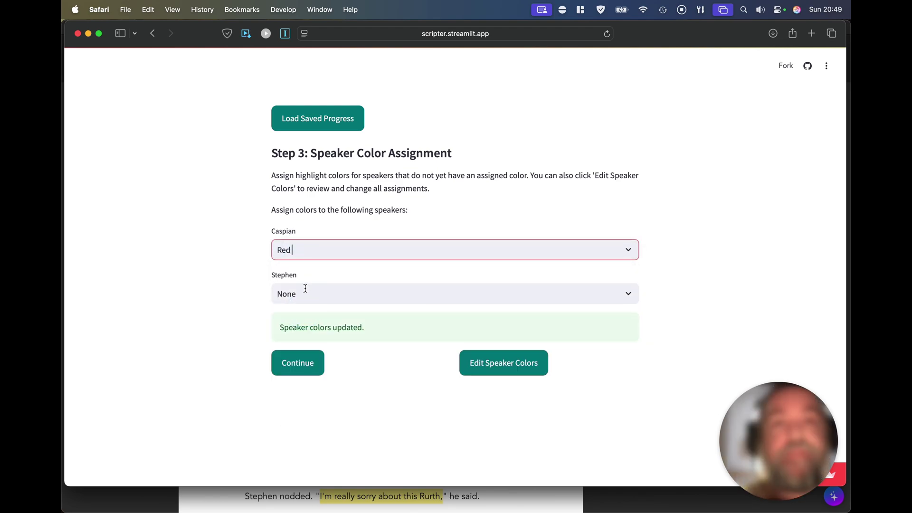
left_click(305, 290)
scroll(309, 375, "down", 1)
left_click(307, 376)
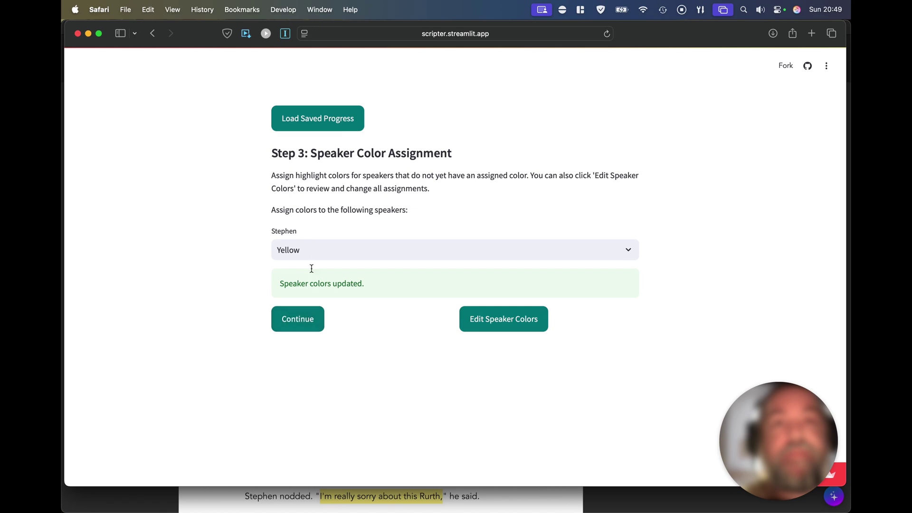
Step: Generate the final highlighted HTML and review its character summary and the available download options
left_click(303, 318)
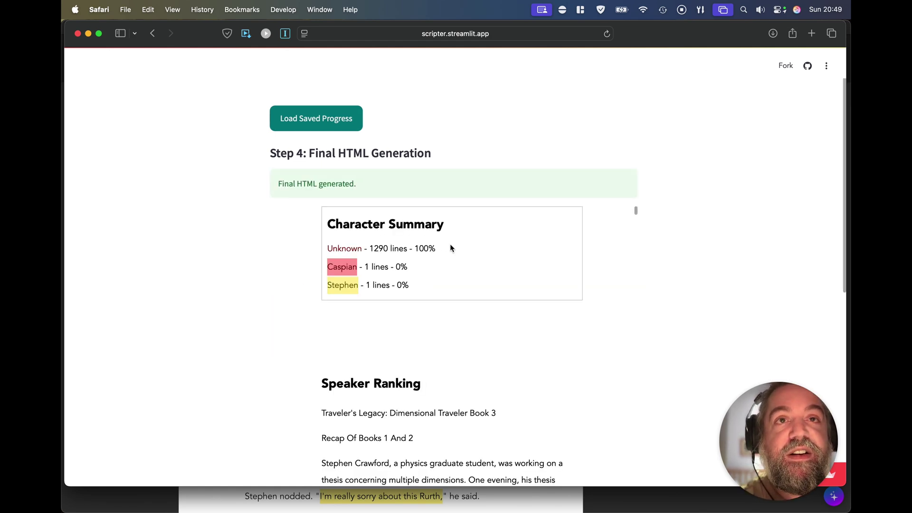
scroll(526, 243, "down", 1)
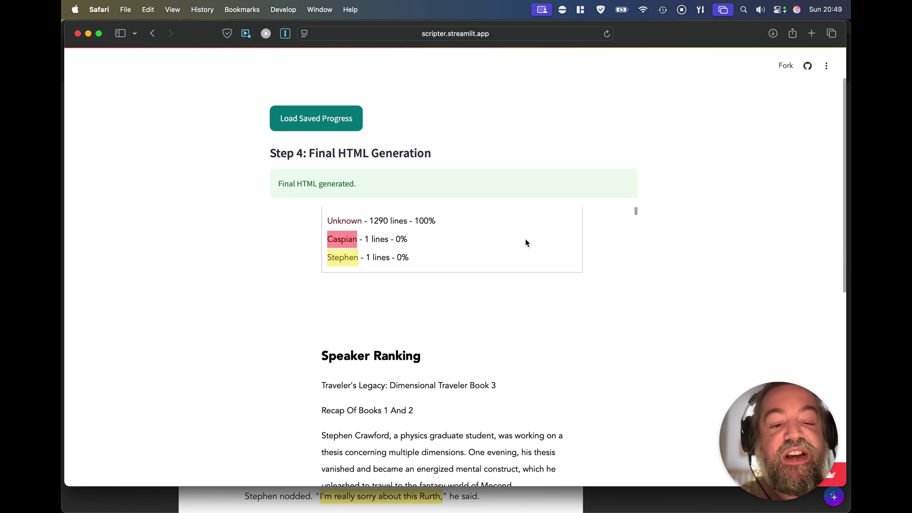
scroll(542, 324, "down", 1)
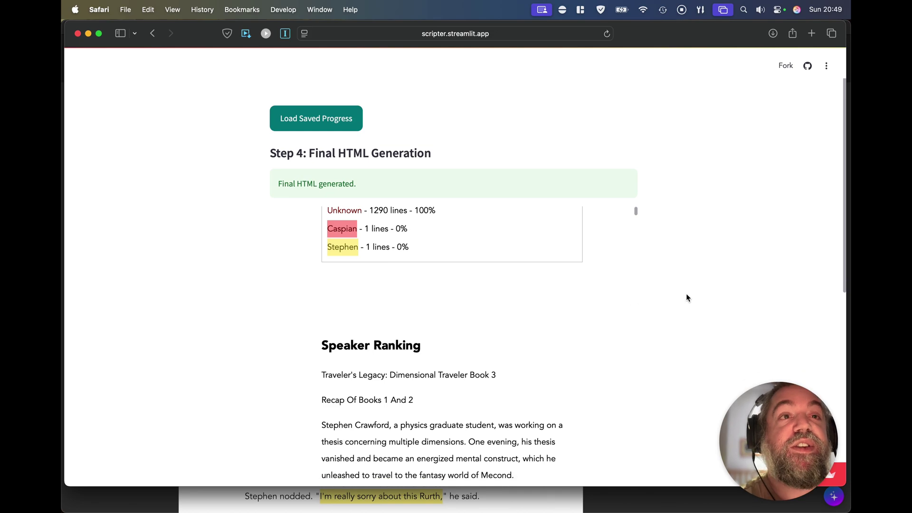
scroll(687, 298, "down", 10)
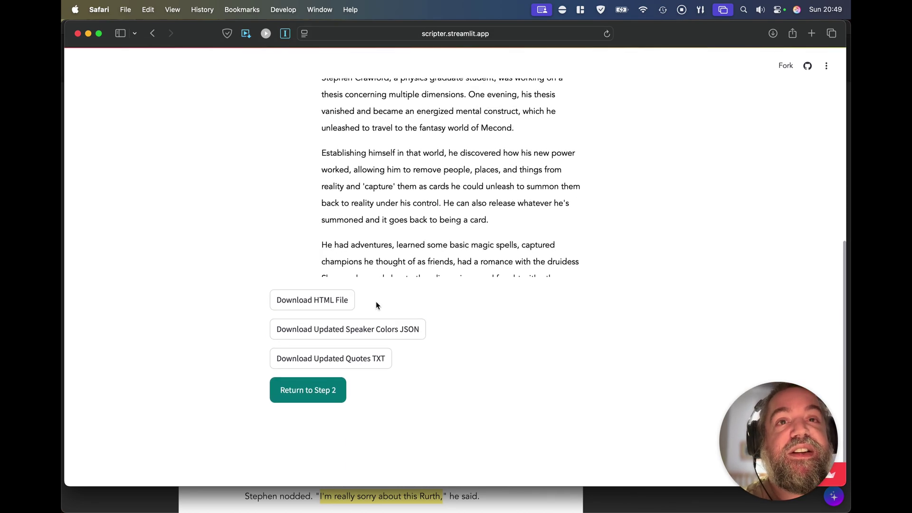
Step: Review the generated HTML preview, reload the converter page and restore the final HTML from the saved progress
scroll(684, 252, "up", 8)
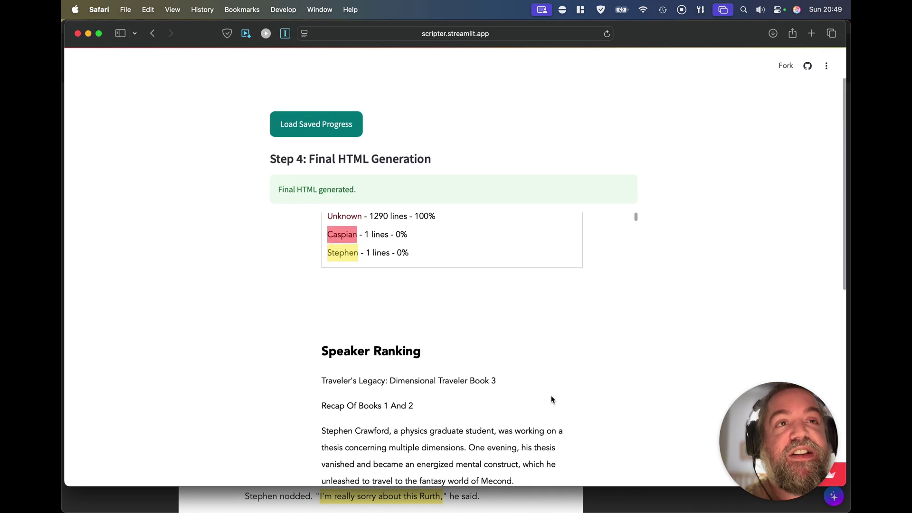
scroll(552, 400, "down", 1)
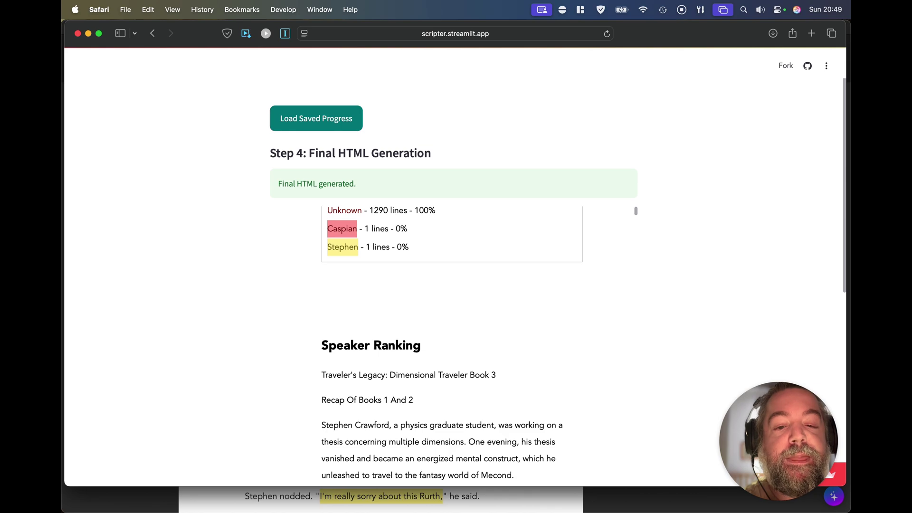
scroll(752, 294, "down", 8)
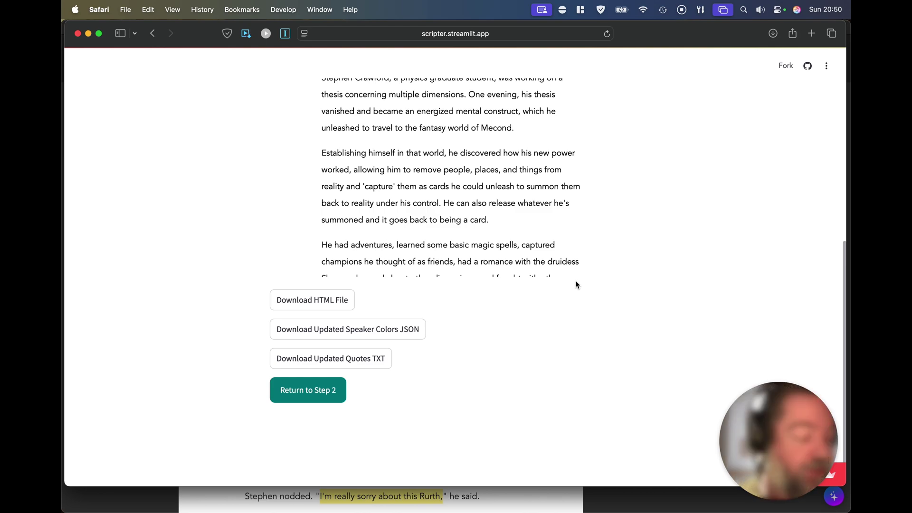
key("super+r")
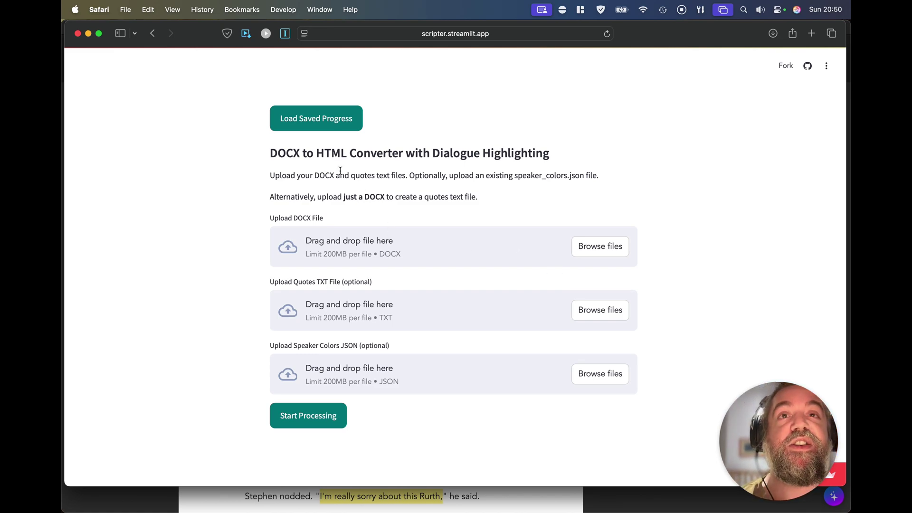
left_click(311, 115)
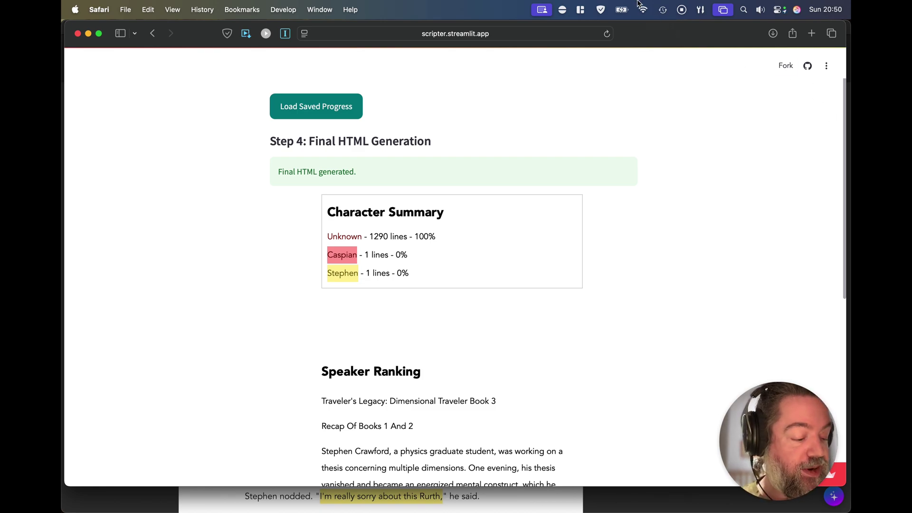
Step: Reload the converter and upload Traveller's Legacy.docx, Traveller's Legacy-quotes.txt and speaker_colors.json as the DOCX, quotes and speaker colors files
key("super+r")
left_click(612, 252)
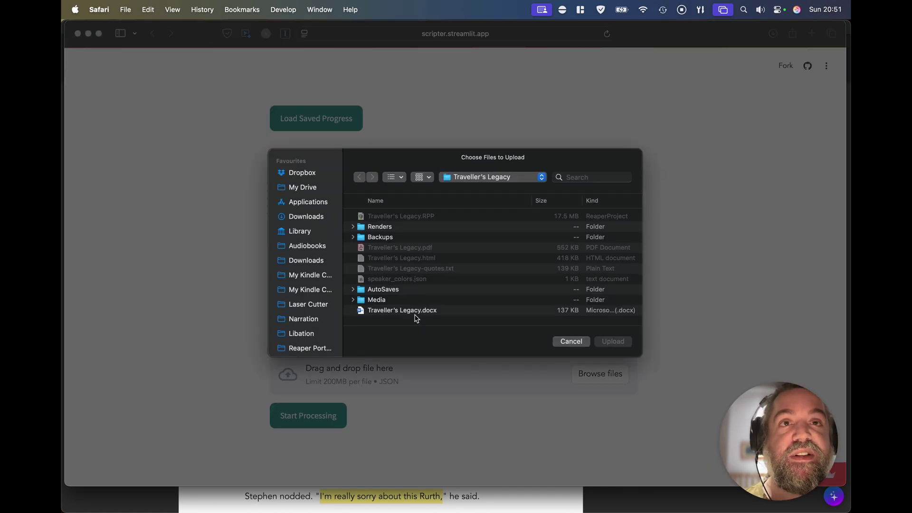
double_click(414, 311)
left_click(597, 341)
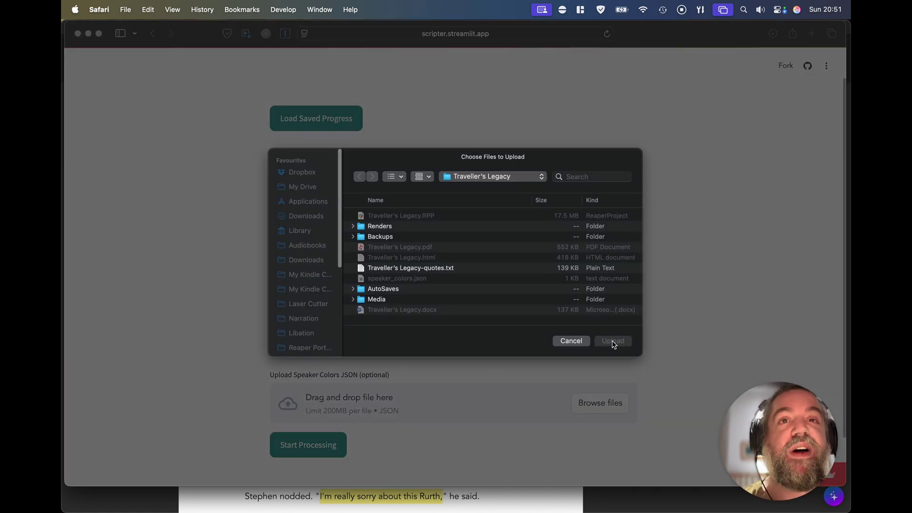
double_click(425, 271)
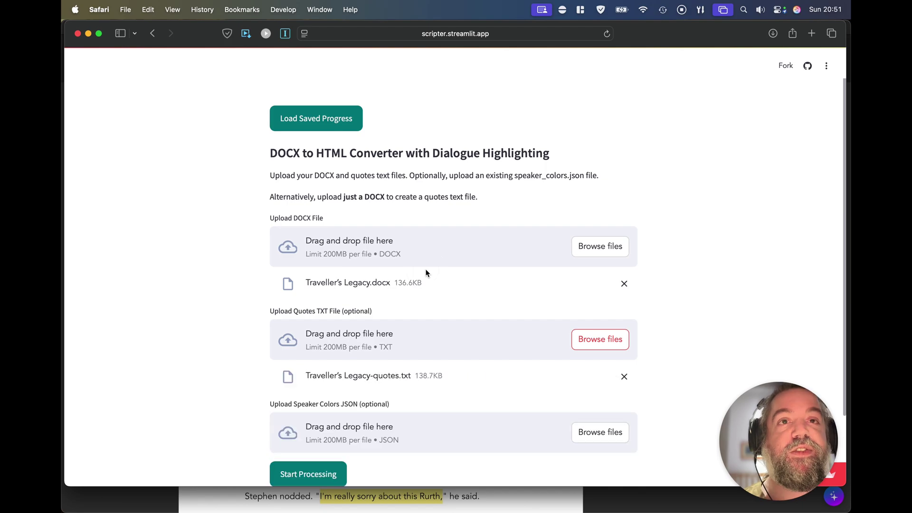
scroll(426, 276, "down", 2)
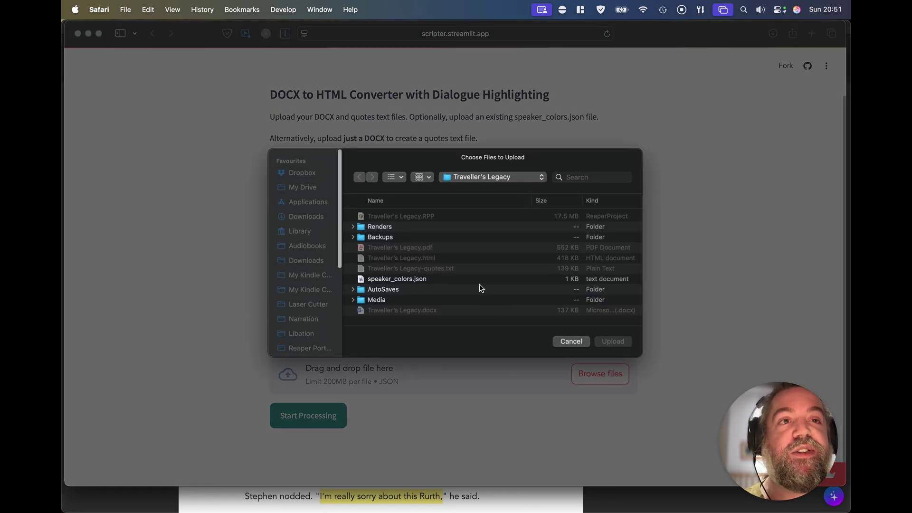
double_click(421, 281)
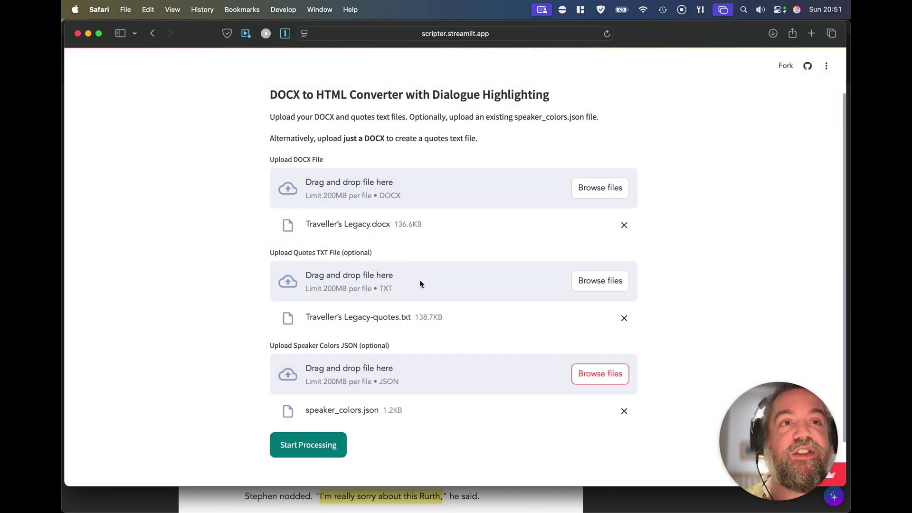
Step: Process the three uploaded files through to the final highlighted HTML
scroll(409, 312, "down", 2)
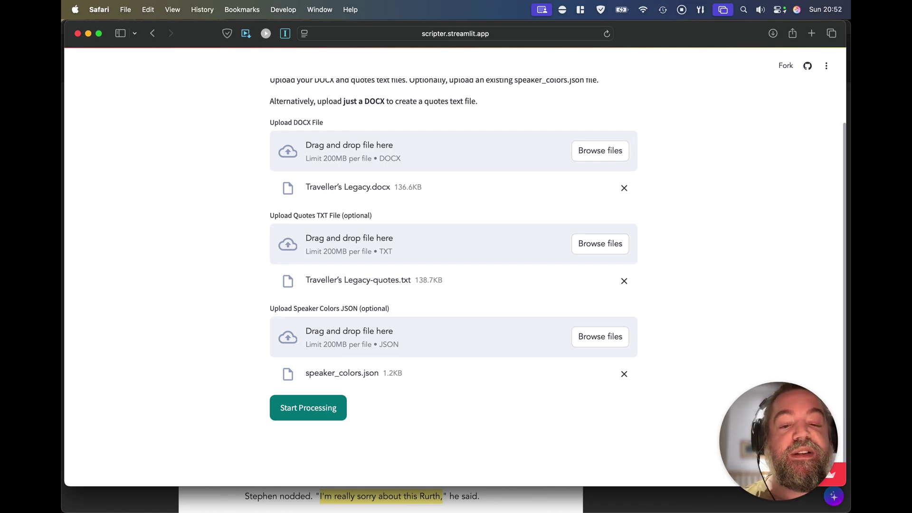
left_click(306, 414)
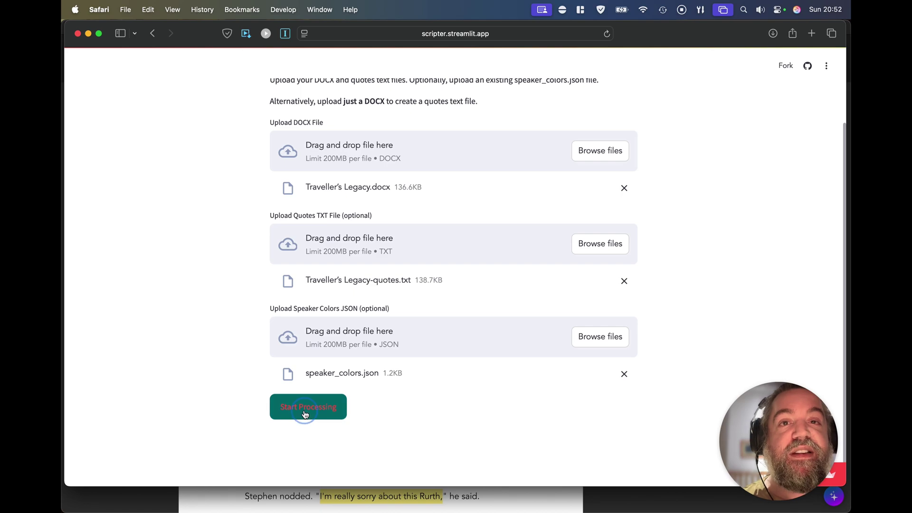
left_click(389, 231)
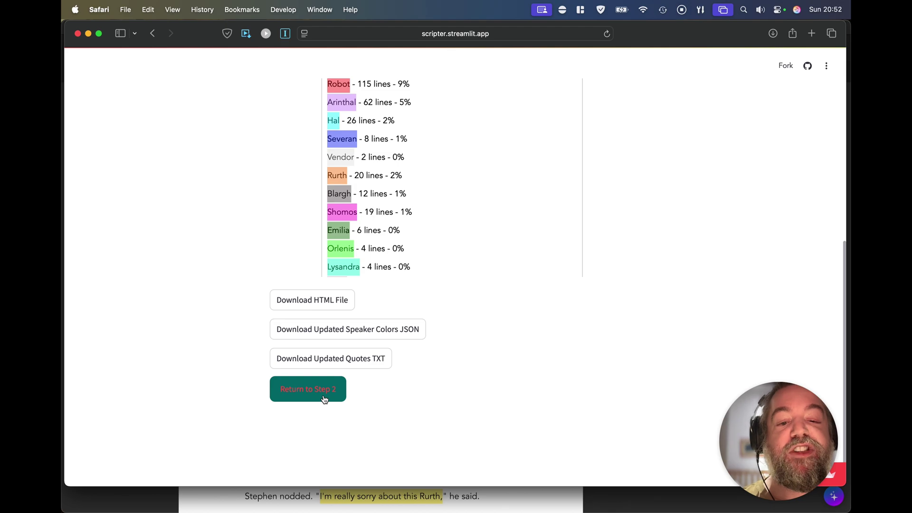
Step: Return to the unknown-speaker step and proceed through color assignment to regenerate the final HTML
left_click(325, 399)
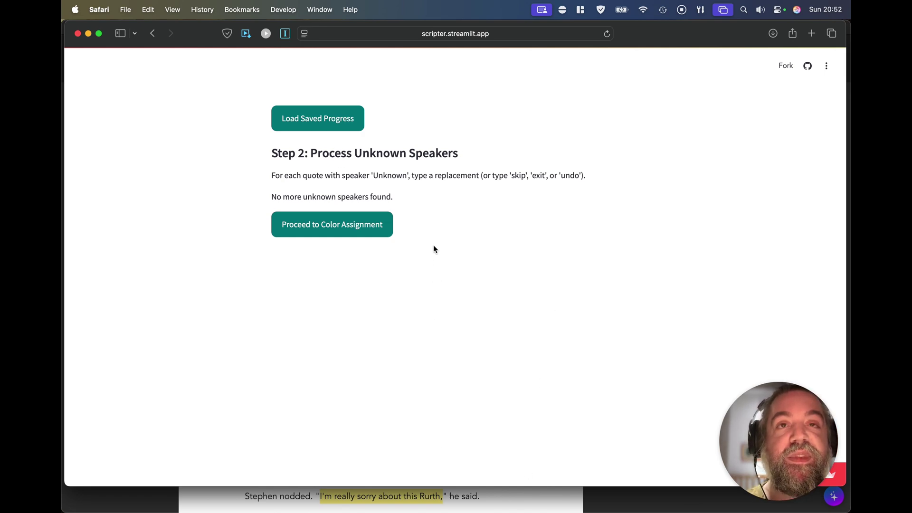
left_click(371, 226)
left_click(302, 246)
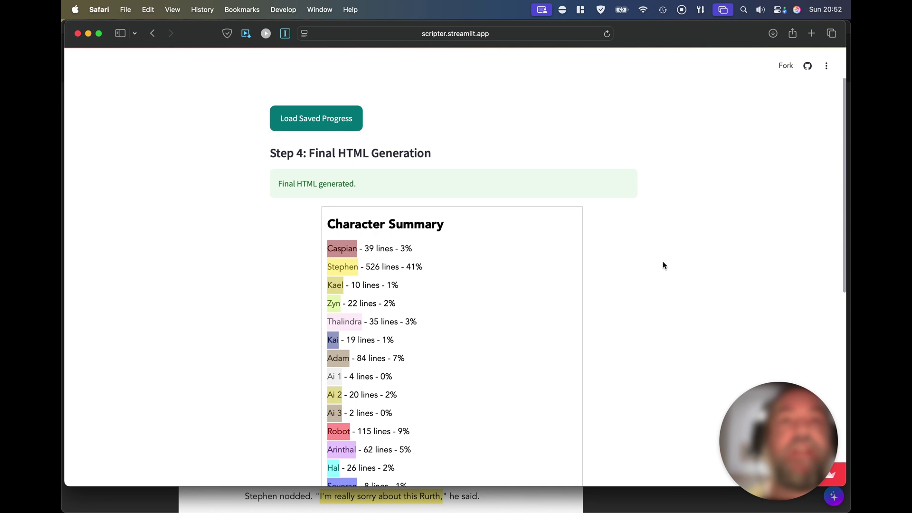
Step: Examine the Character Summary for each speaker's highlight color, line count and percentage
scroll(663, 260, "down", 3)
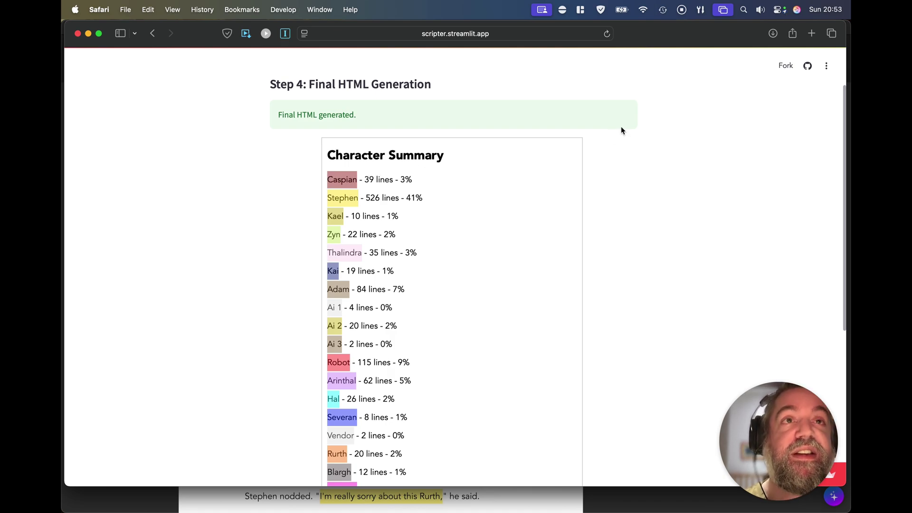
scroll(654, 169, "down", 1)
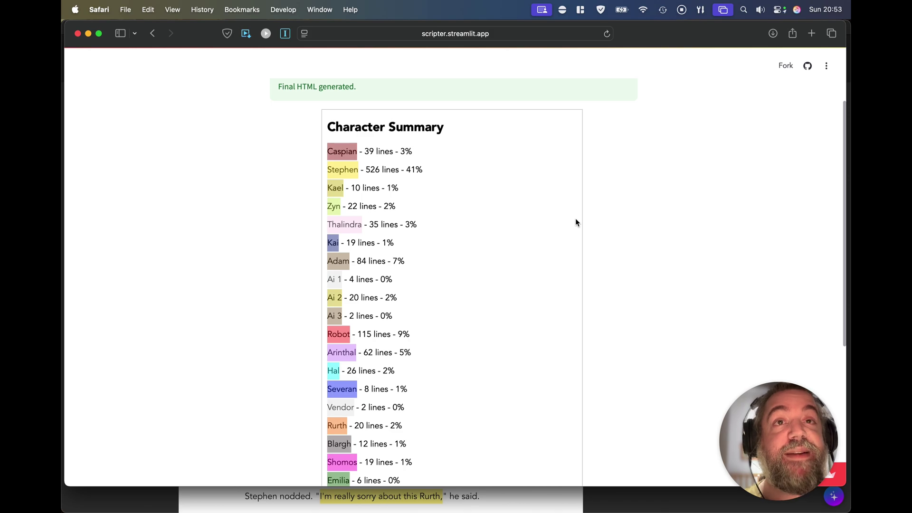
scroll(576, 220, "down", 1)
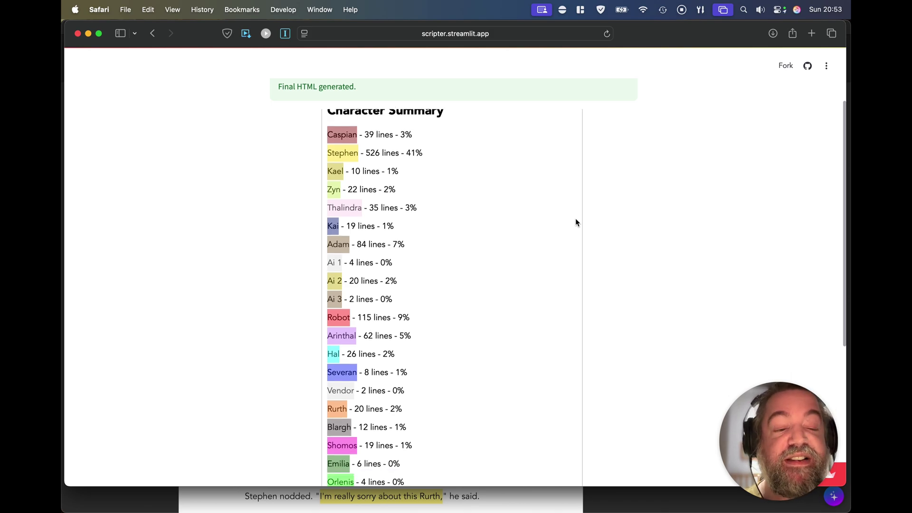
scroll(576, 223, "down", 5)
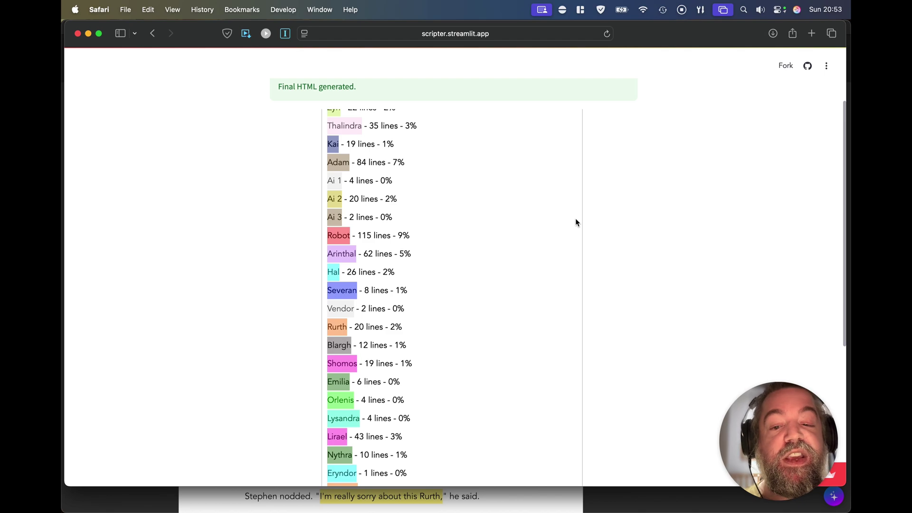
scroll(576, 219, "down", 4)
scroll(576, 222, "down", 1)
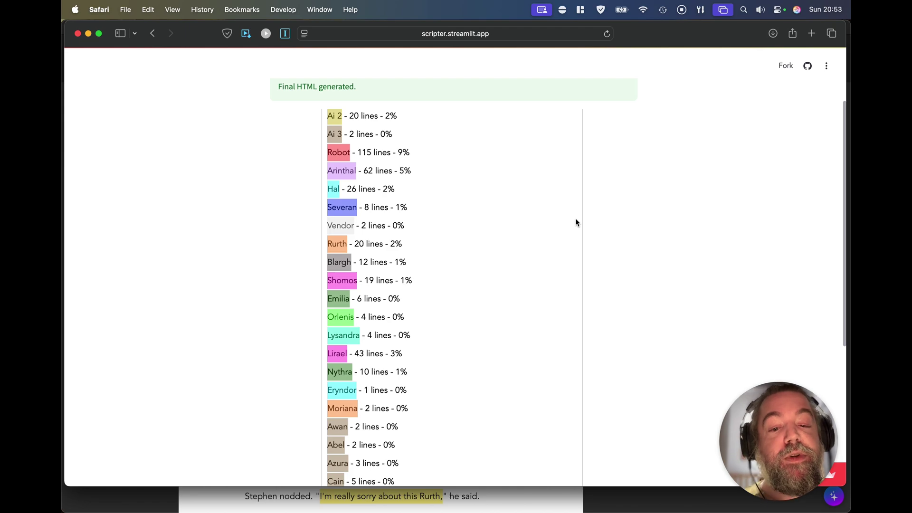
scroll(575, 218, "down", 7)
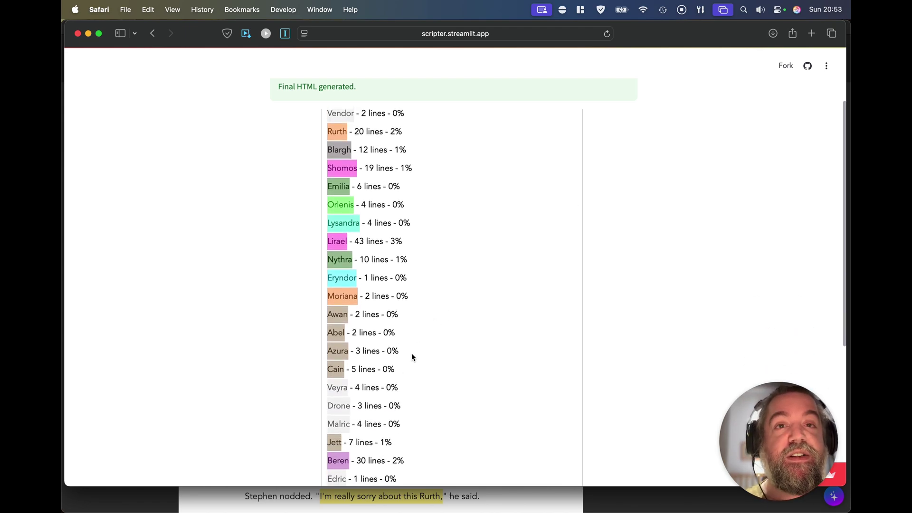
scroll(407, 359, "down", 5)
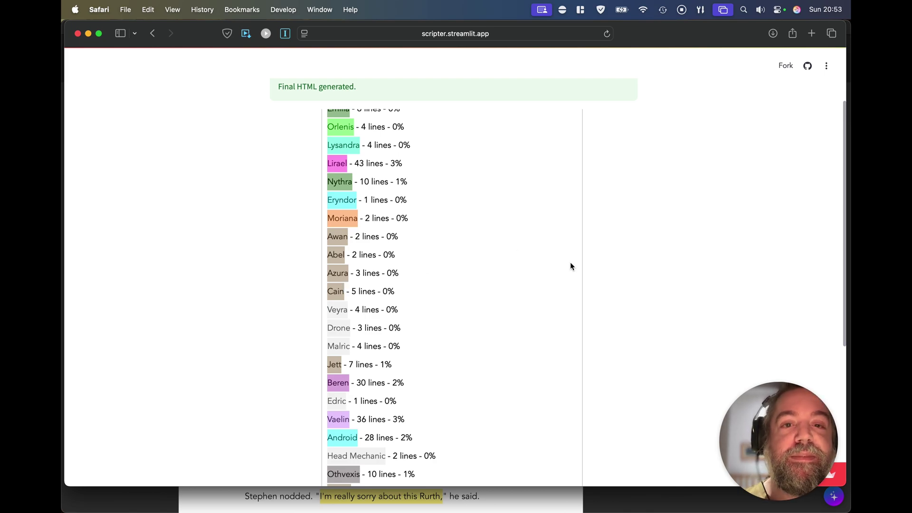
scroll(570, 265, "down", 10)
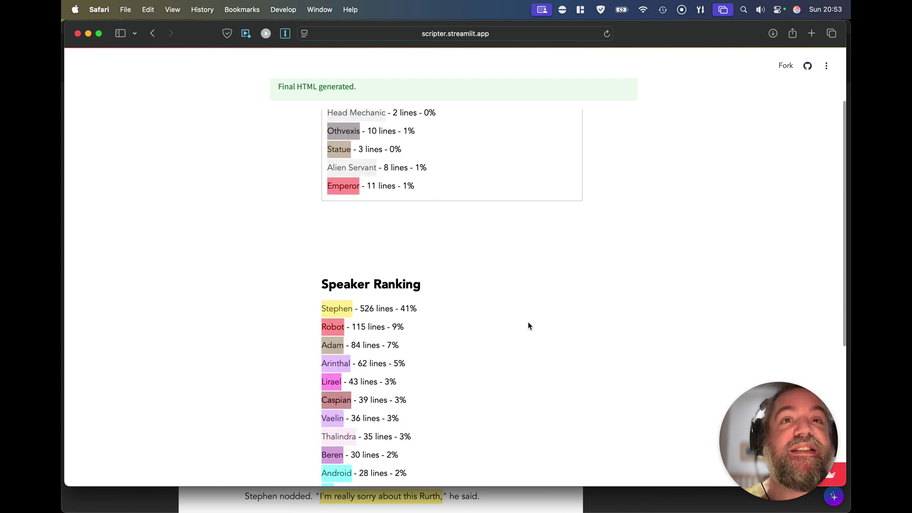
Step: Examine the Speaker Ranking down to the beginning of the manuscript text
scroll(528, 326, "down", 3)
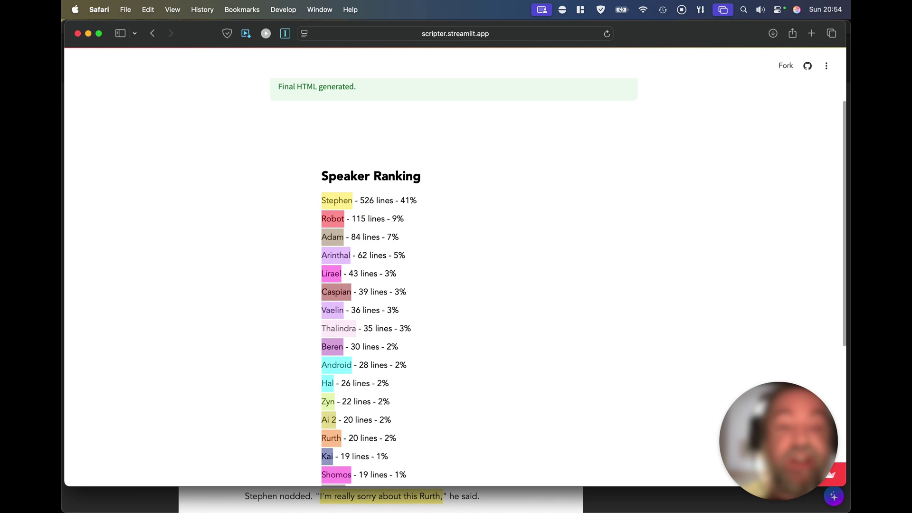
scroll(479, 327, "down", 2)
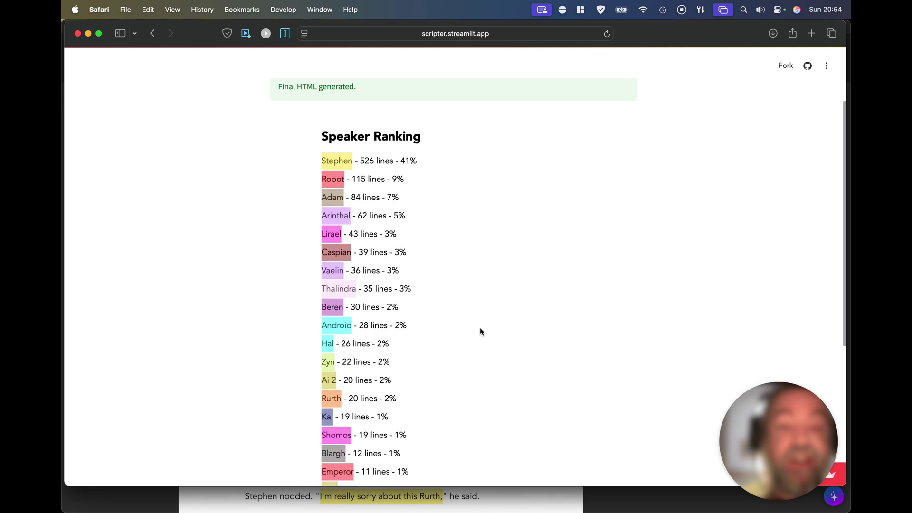
scroll(394, 292, "down", 20)
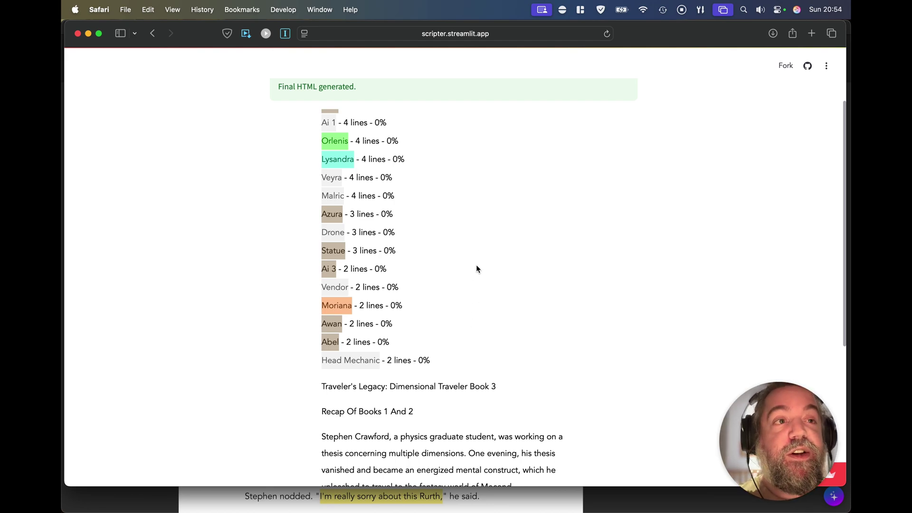
scroll(477, 269, "down", 5)
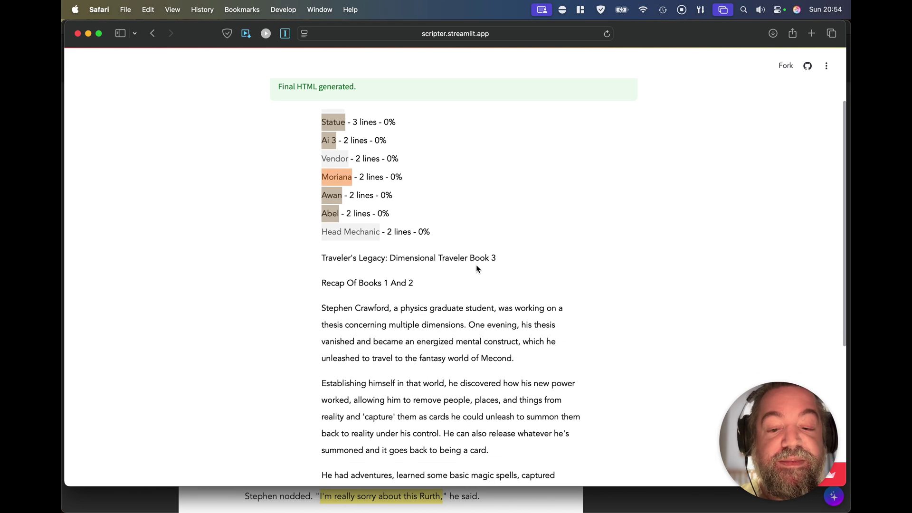